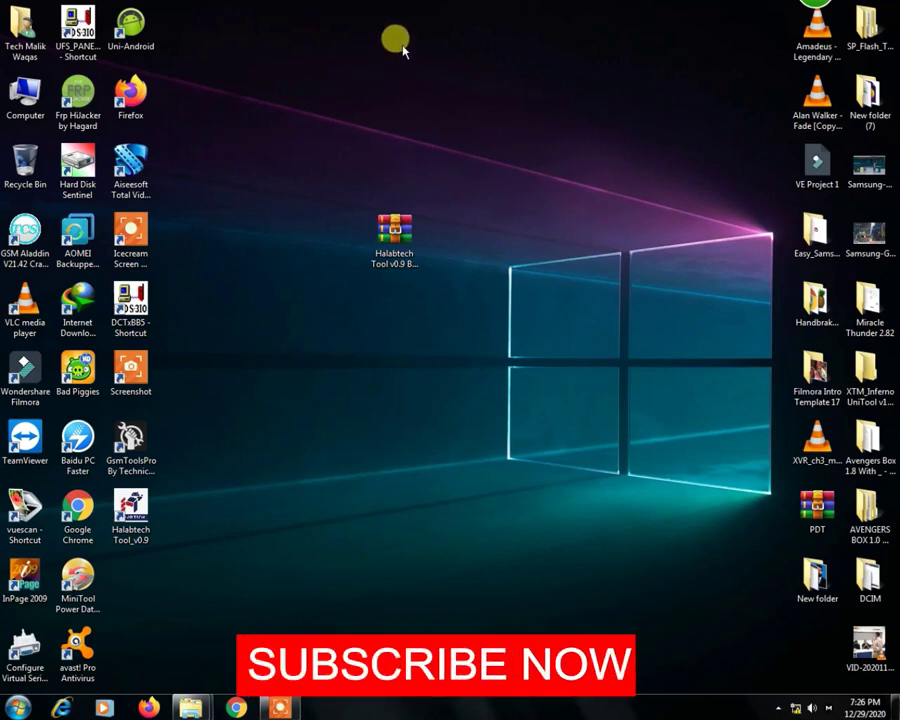
pyautogui.rightClick(406, 35)
pyautogui.click(445, 80)
pyautogui.rightClick(450, 66)
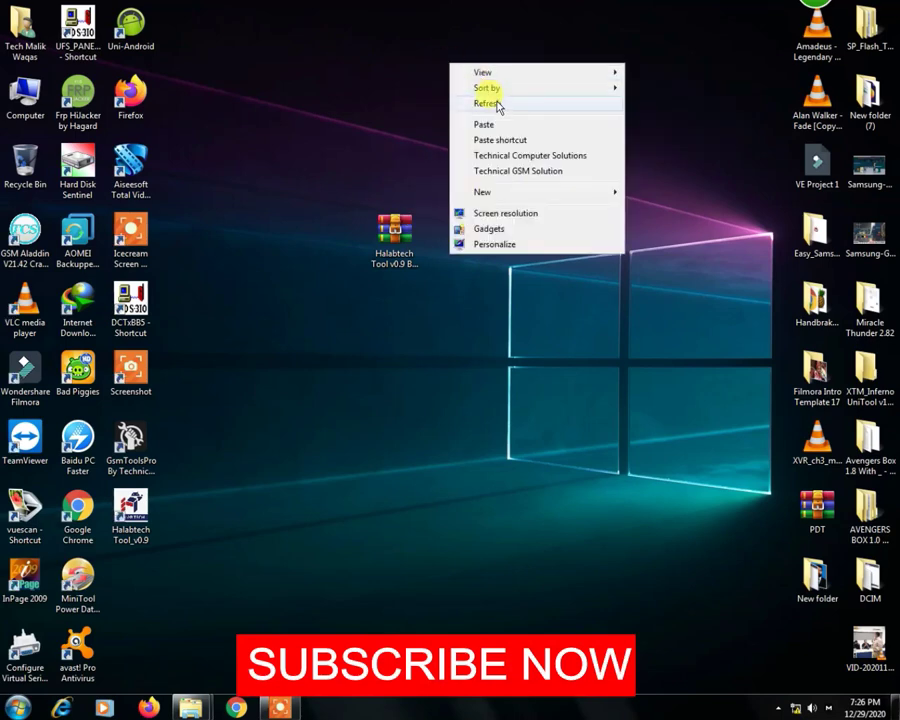
pyautogui.click(496, 103)
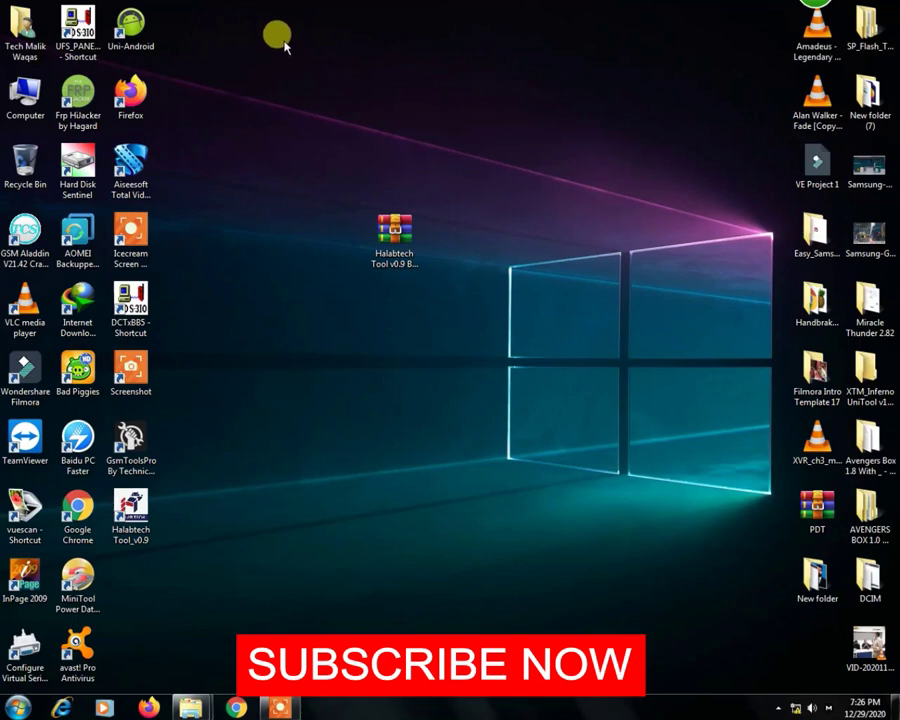
pyautogui.rightClick(284, 44)
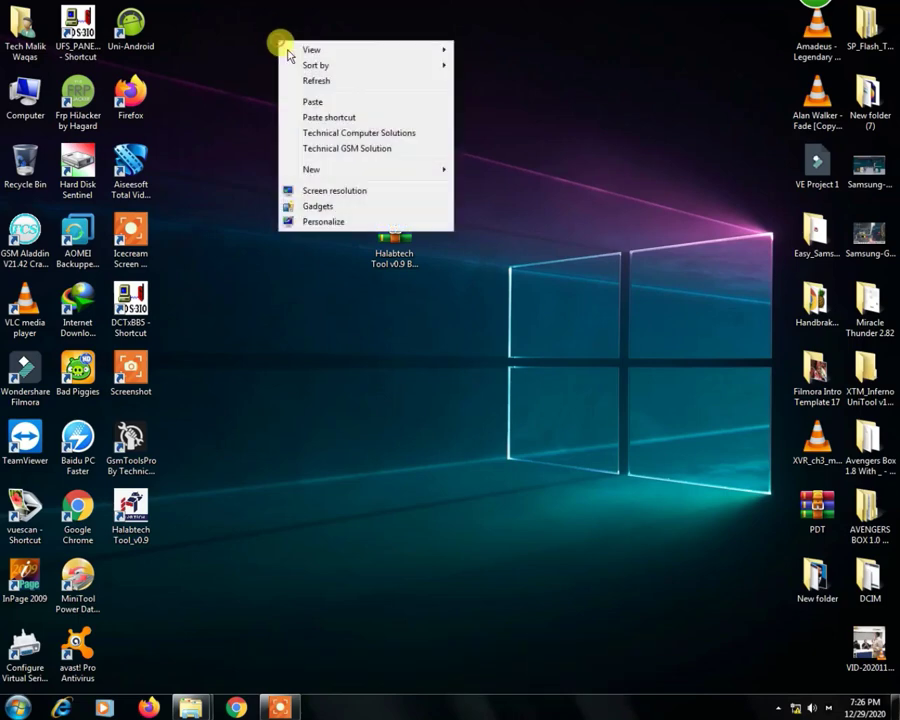
pyautogui.click(312, 84)
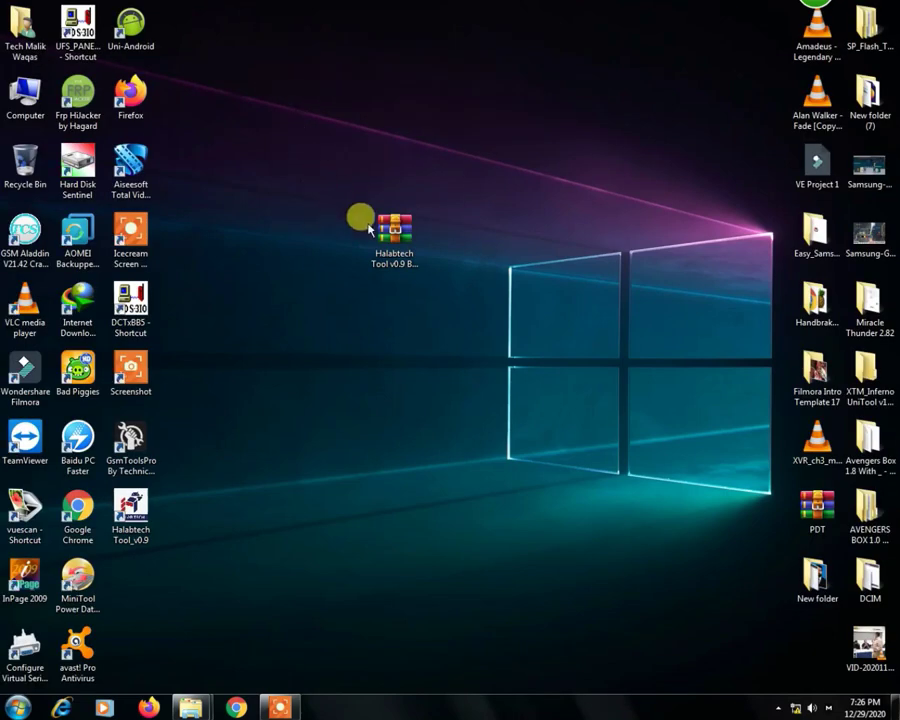
# - Move the Halabtech Tool v0.9 archive icon one grid position up on the desktop and refresh the desktop
pyautogui.moveTo(376, 222); pyautogui.dragTo(408, 152)
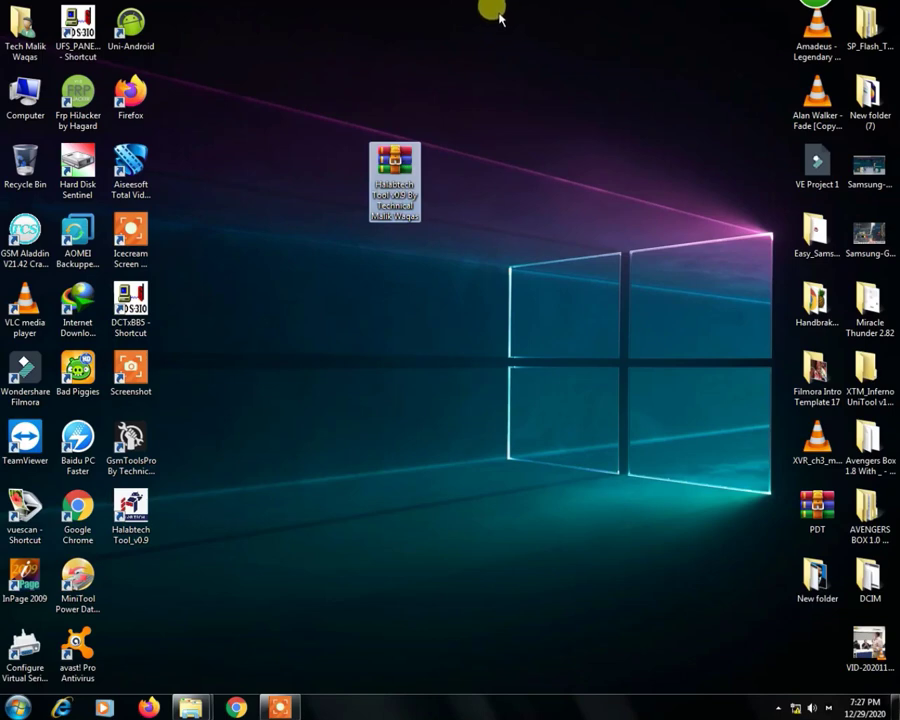
pyautogui.rightClick(502, 22)
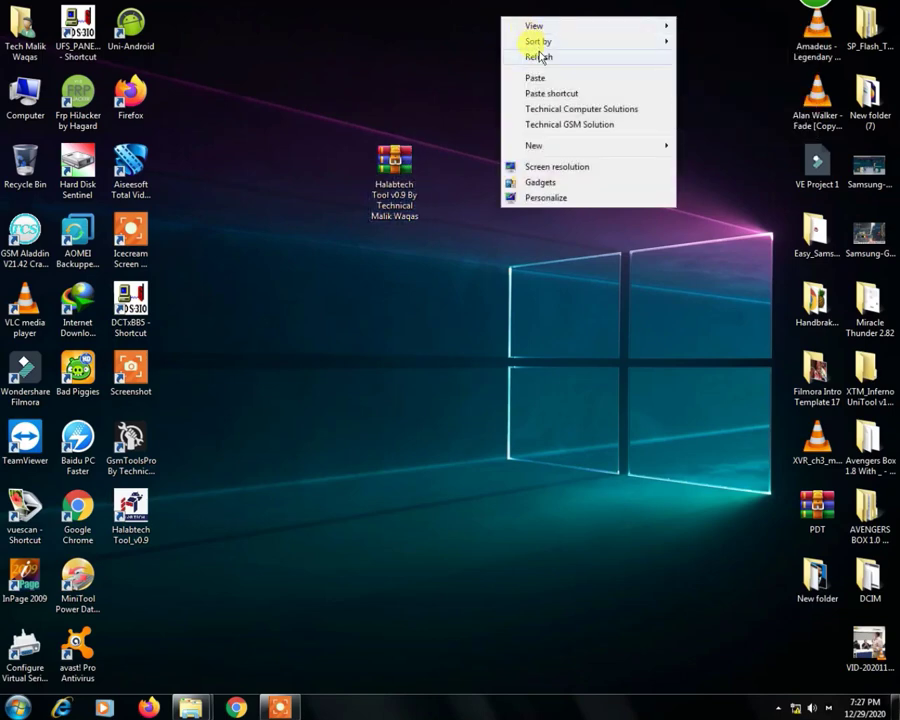
pyautogui.click(534, 56)
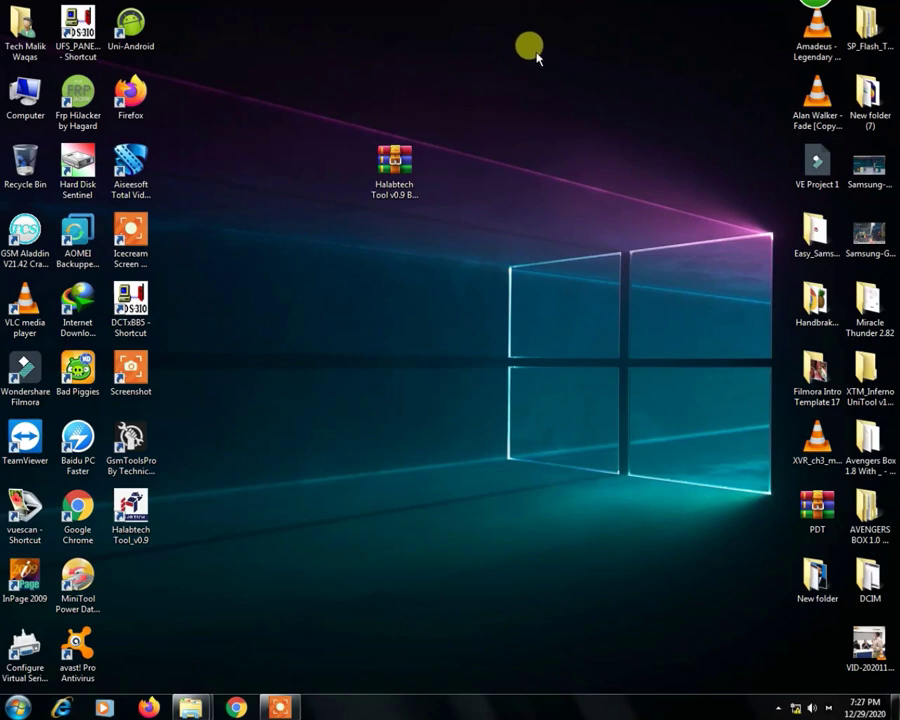
pyautogui.rightClick(486, 76)
pyautogui.click(500, 116)
pyautogui.rightClick(497, 69)
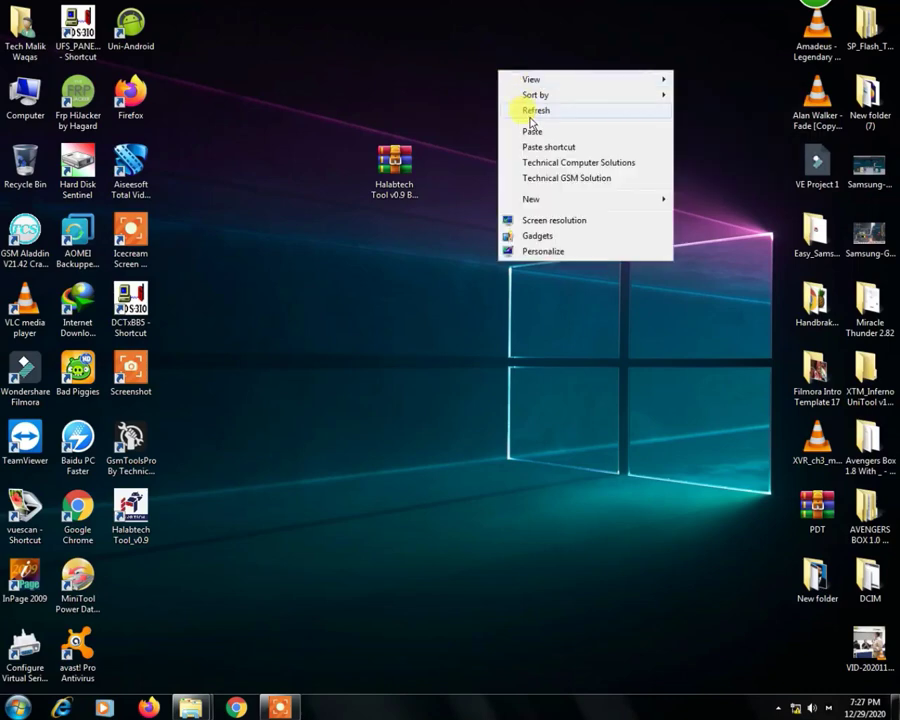
pyautogui.click(530, 118)
pyautogui.rightClick(518, 34)
pyautogui.click(552, 80)
pyautogui.rightClick(531, 74)
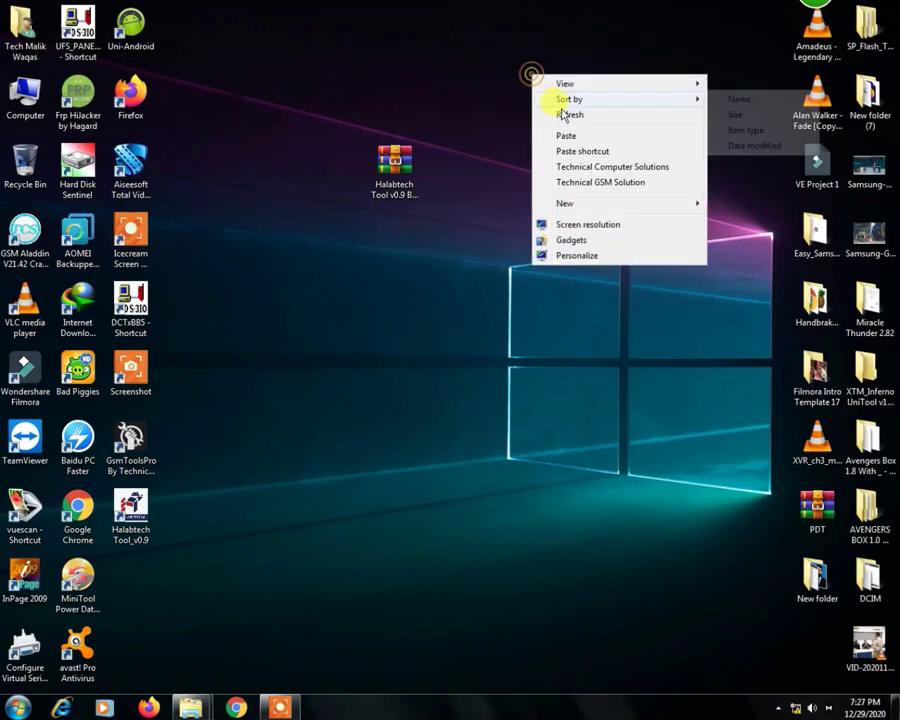
pyautogui.click(563, 116)
pyautogui.click(412, 168)
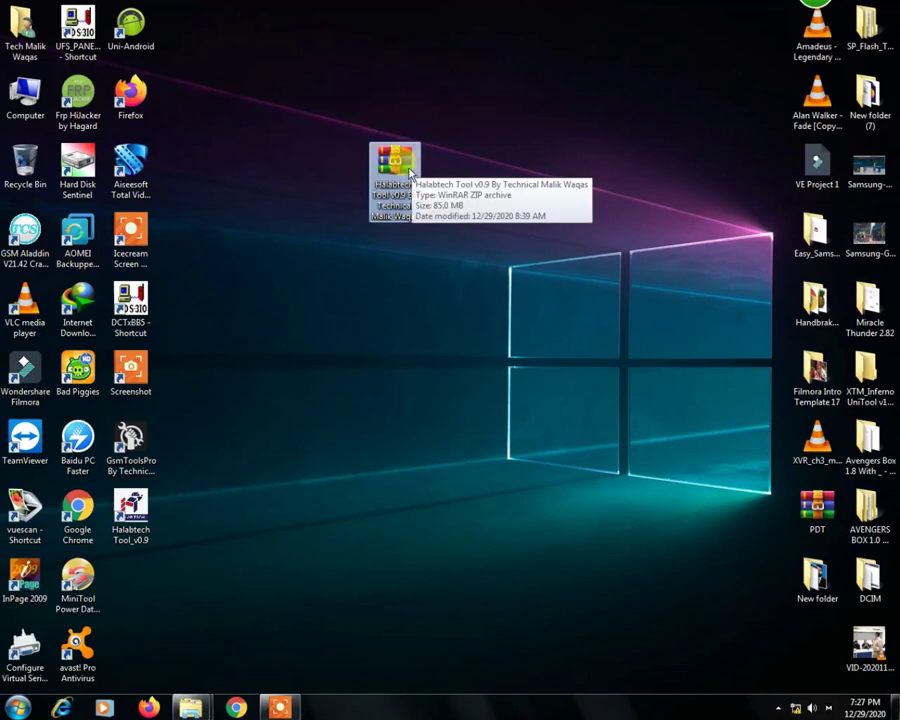
pyautogui.rightClick(559, 50)
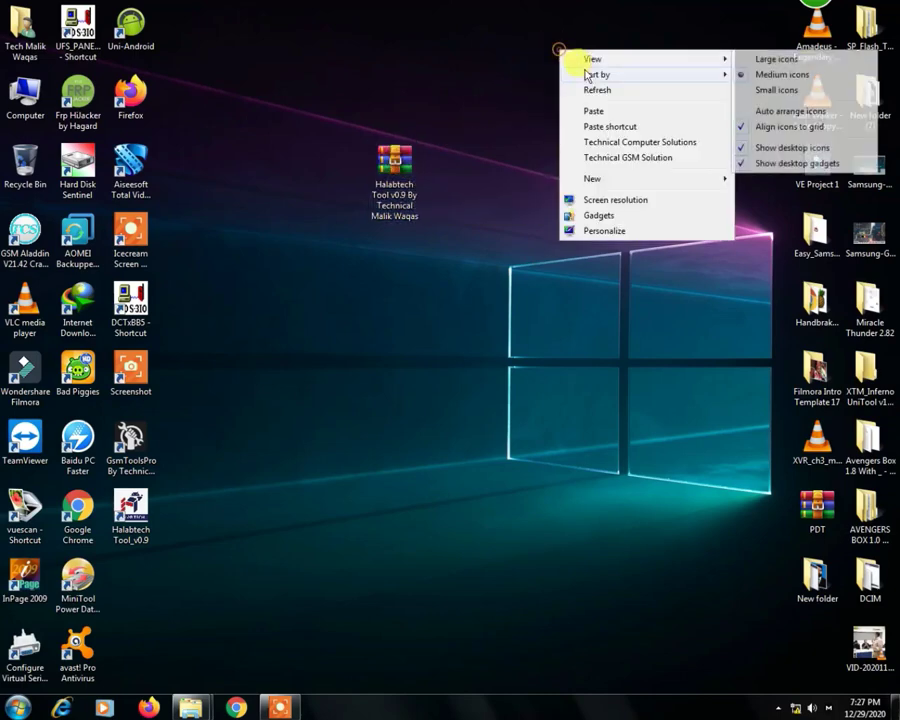
pyautogui.click(597, 90)
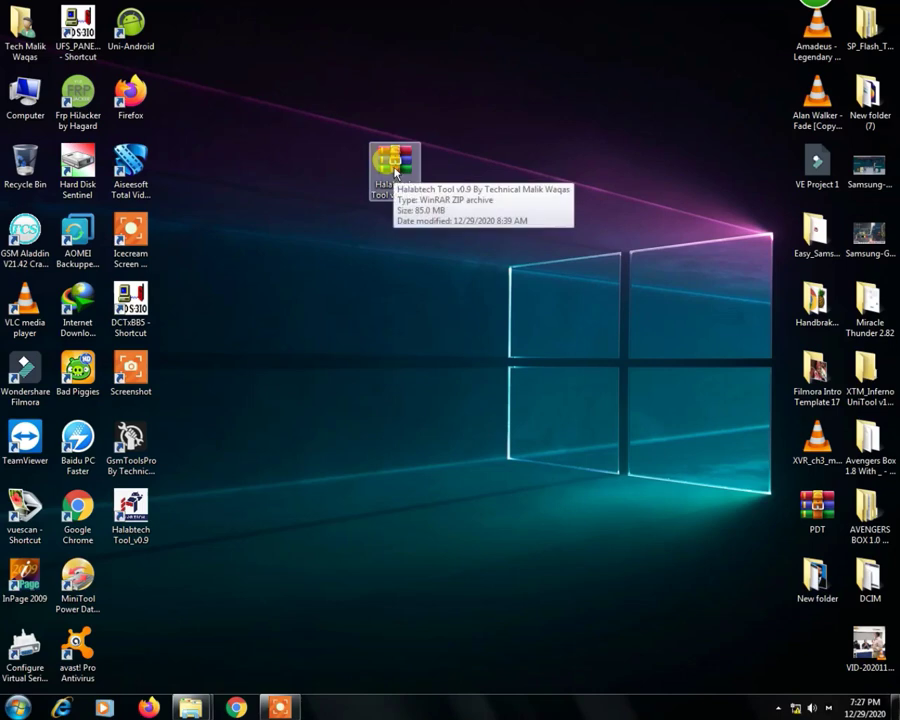
pyautogui.click(395, 173)
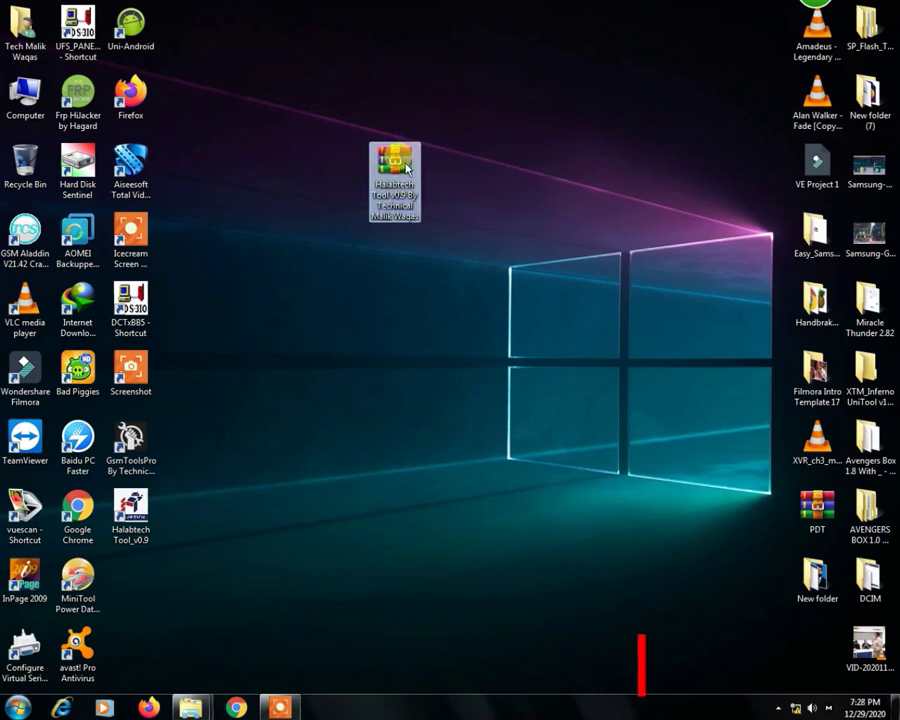
pyautogui.rightClick(474, 93)
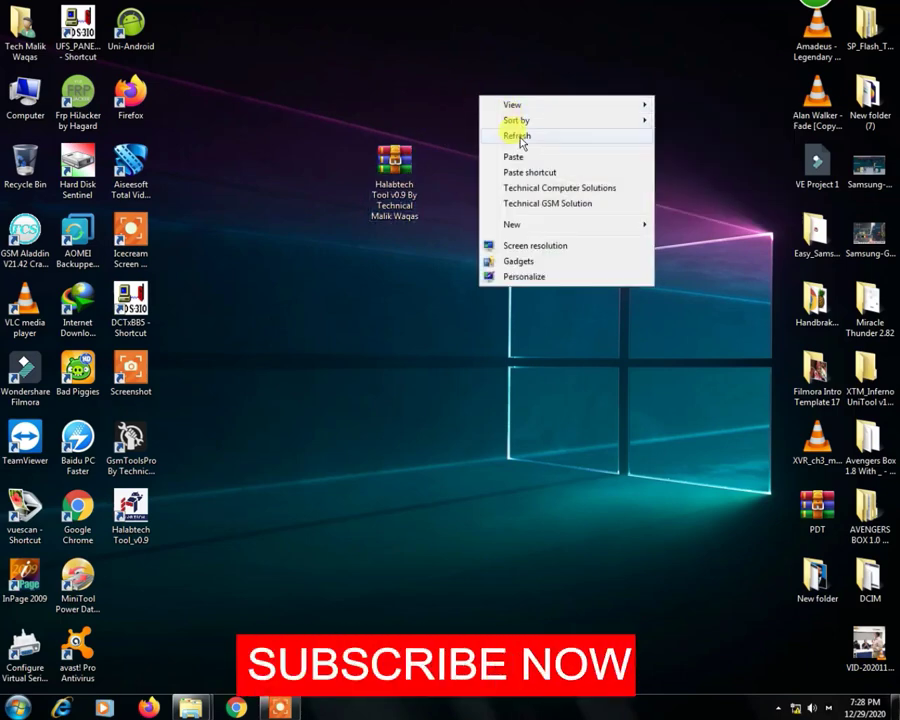
pyautogui.click(508, 133)
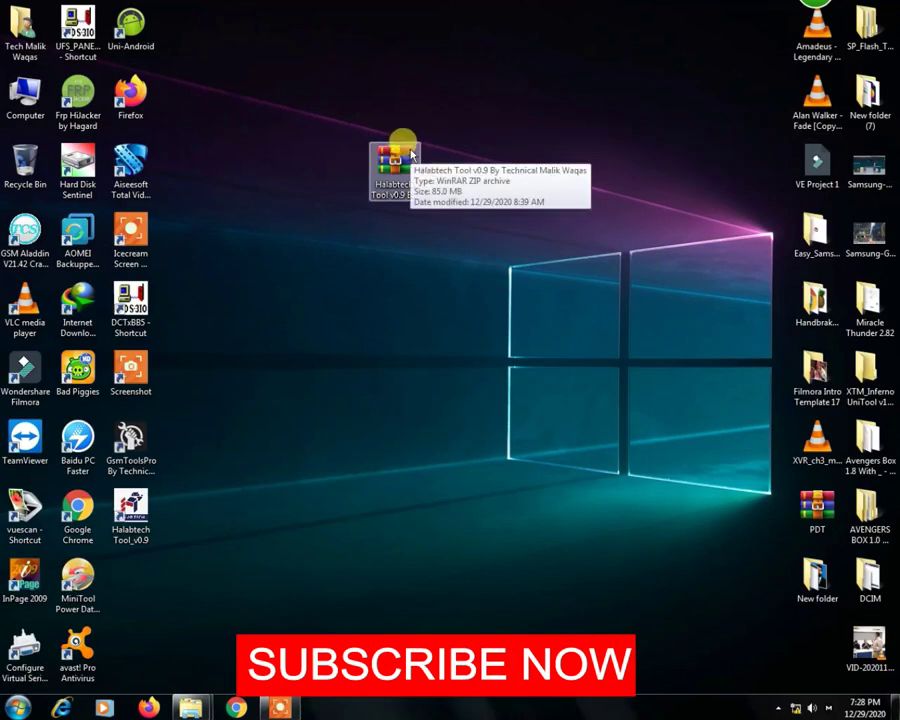
pyautogui.rightClick(400, 36)
pyautogui.click(440, 78)
# - Turn the display of desktop icons off and back on
pyautogui.rightClick(322, 4)
pyautogui.moveTo(340, 12)
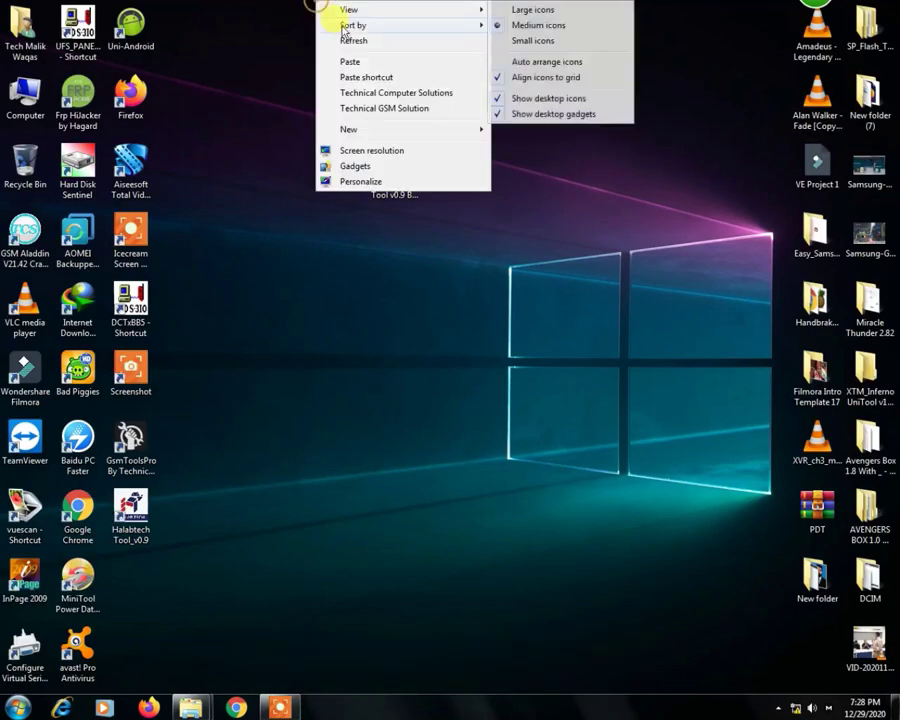
pyautogui.click(540, 96)
pyautogui.rightClick(318, 36)
pyautogui.click(520, 130)
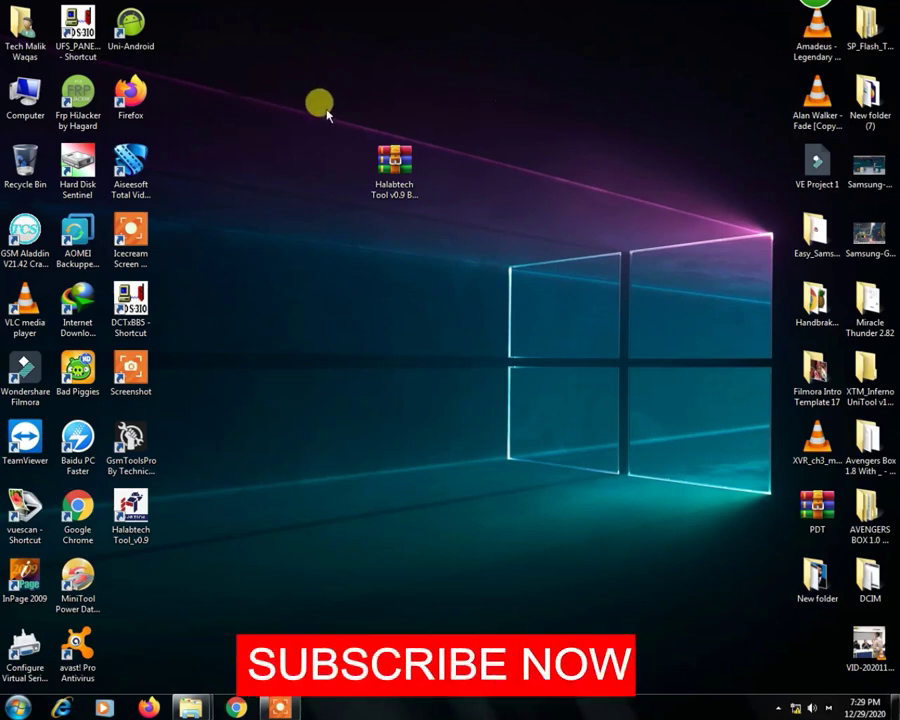
pyautogui.rightClick(222, 64)
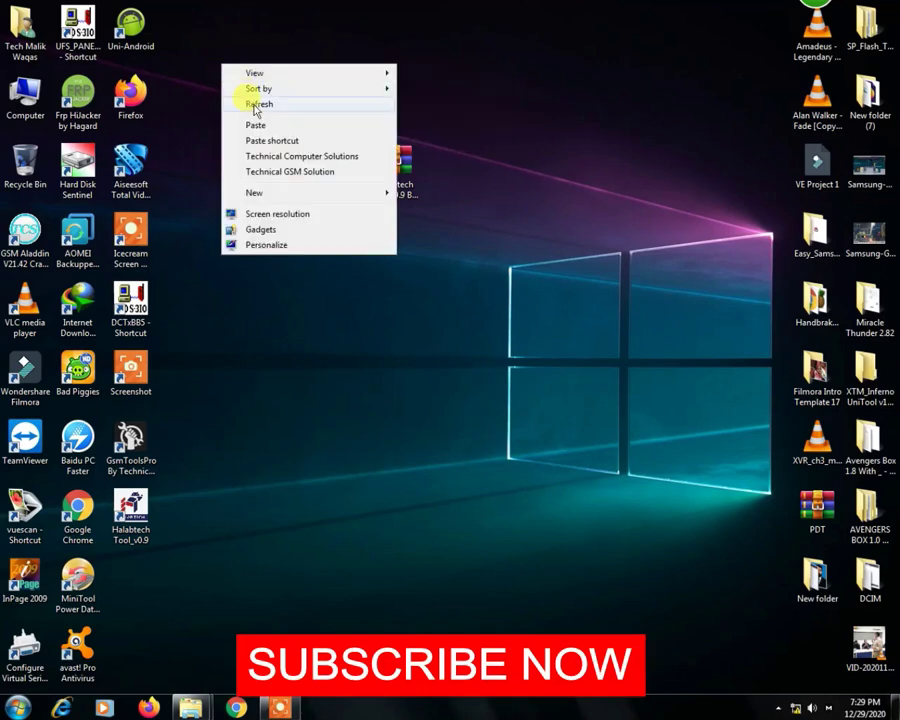
pyautogui.click(256, 105)
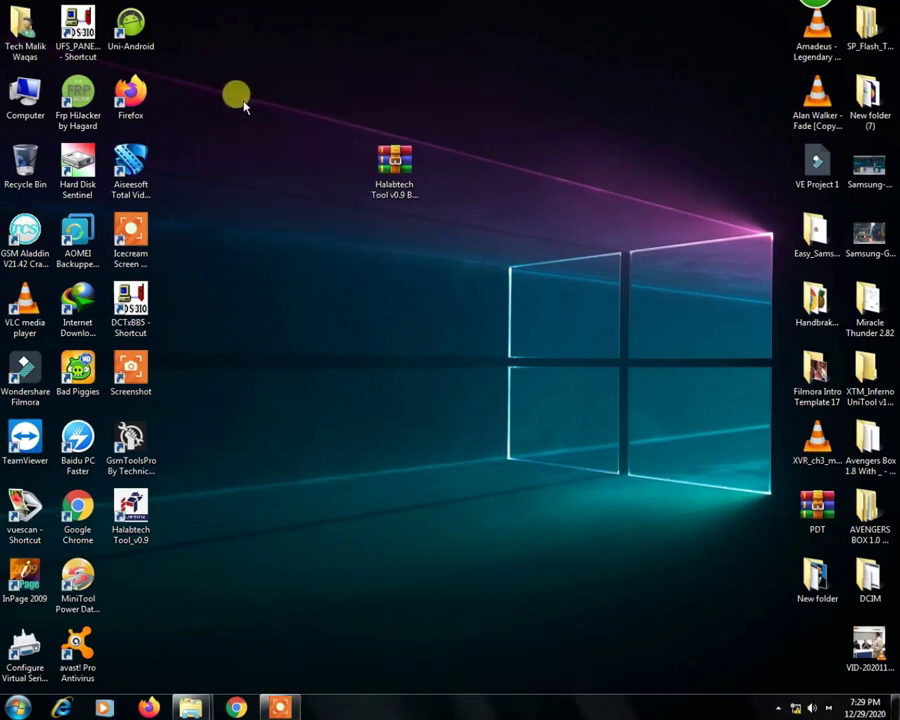
pyautogui.rightClick(230, 80)
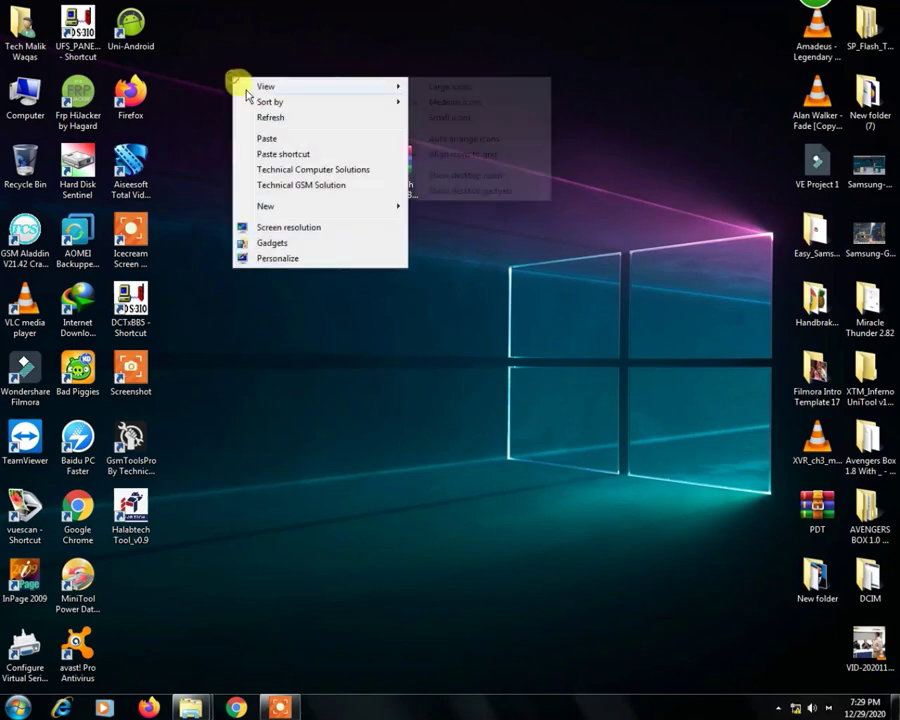
pyautogui.click(258, 115)
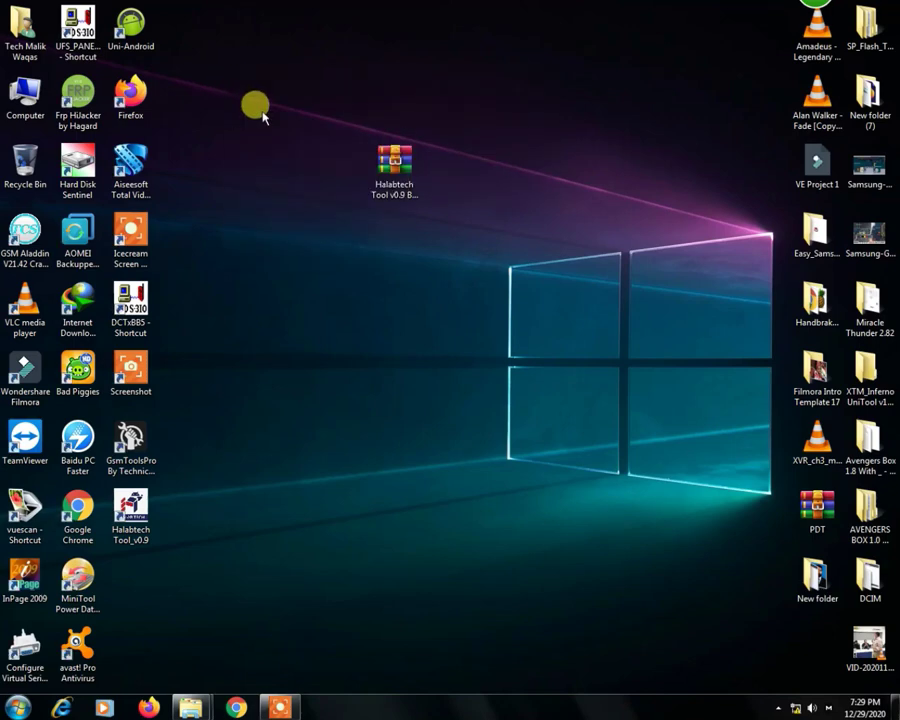
# - Open the Halabtech Tool v0.9 archive from the desktop in WinRAR, dismissing the licence purchase reminder
pyautogui.click(398, 162)
pyautogui.click(408, 150)
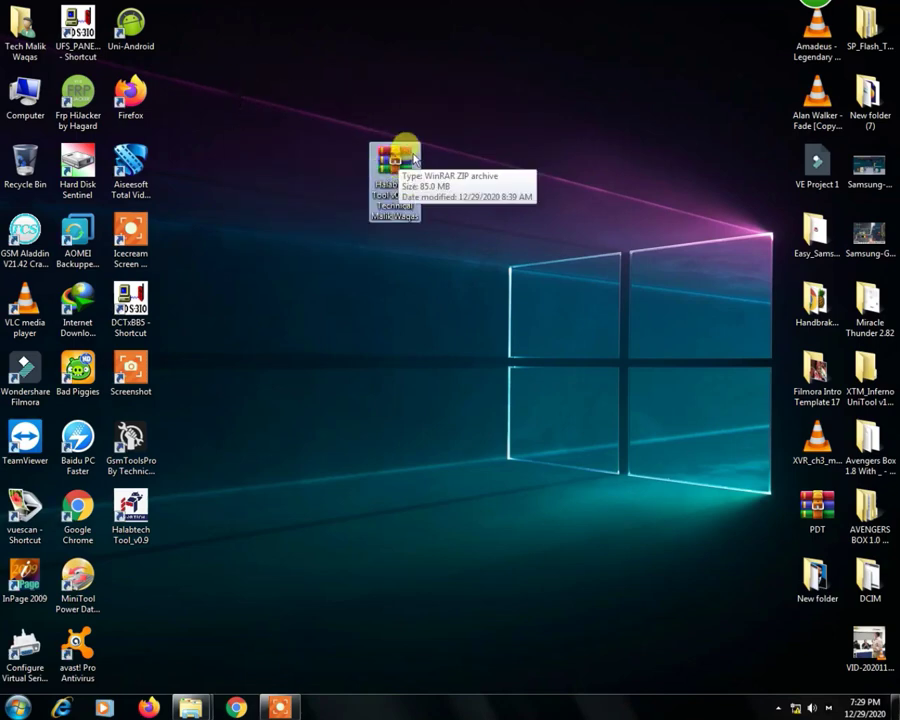
pyautogui.doubleClick(413, 157)
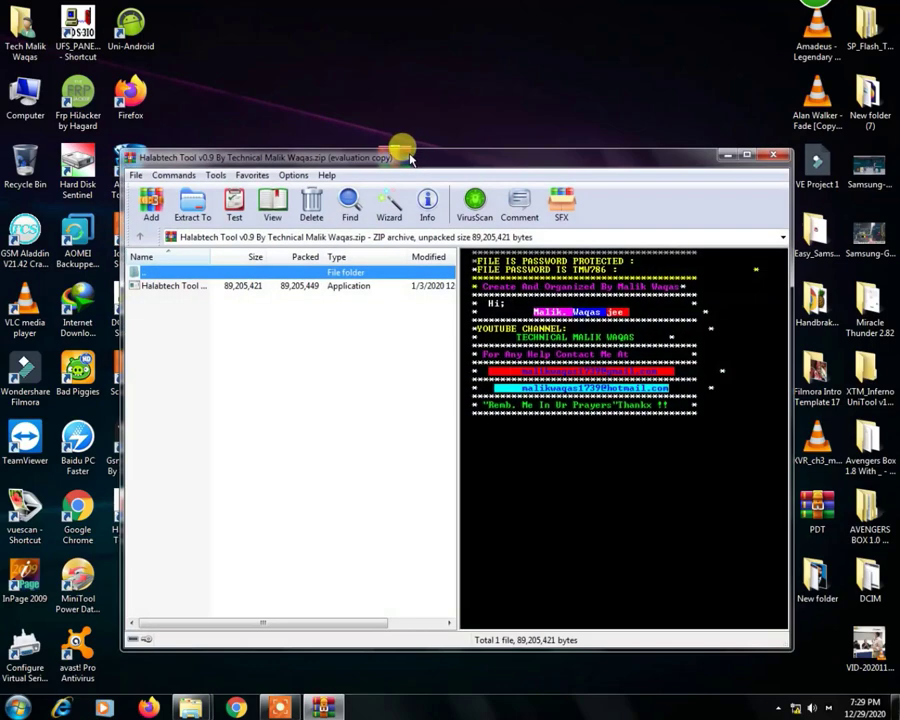
pyautogui.moveTo(531, 148); pyautogui.dragTo(497, 72)
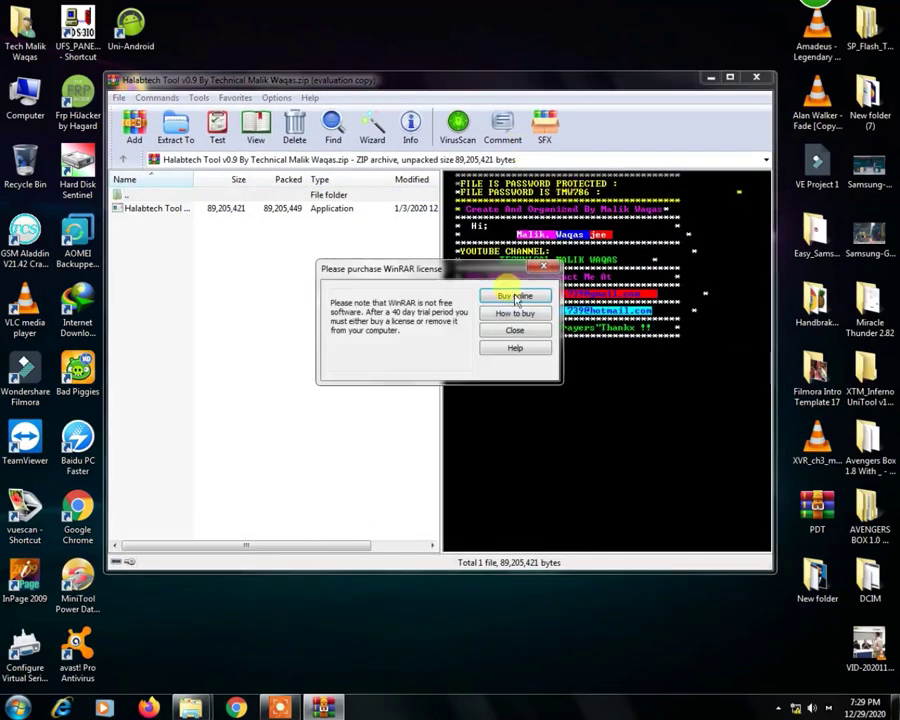
pyautogui.click(517, 335)
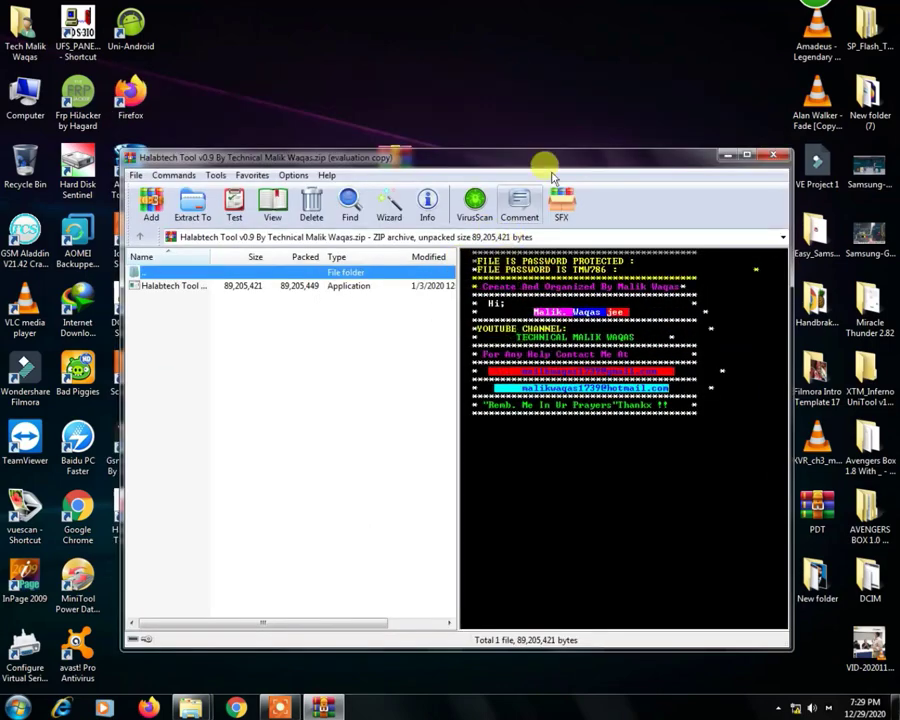
pyautogui.moveTo(546, 170); pyautogui.dragTo(466, 41)
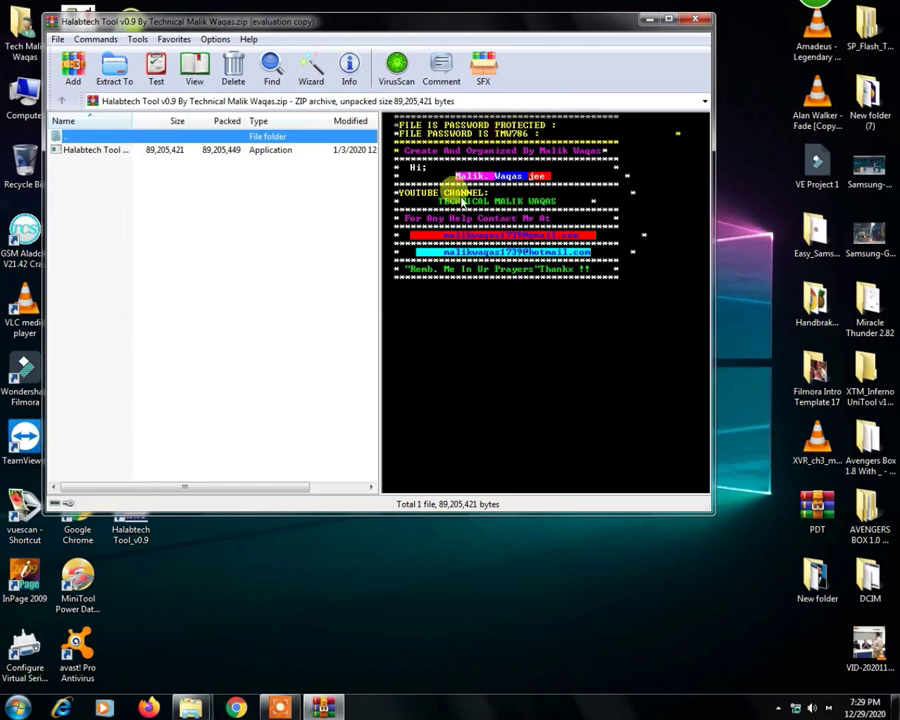
pyautogui.moveTo(316, 30); pyautogui.dragTo(394, 40)
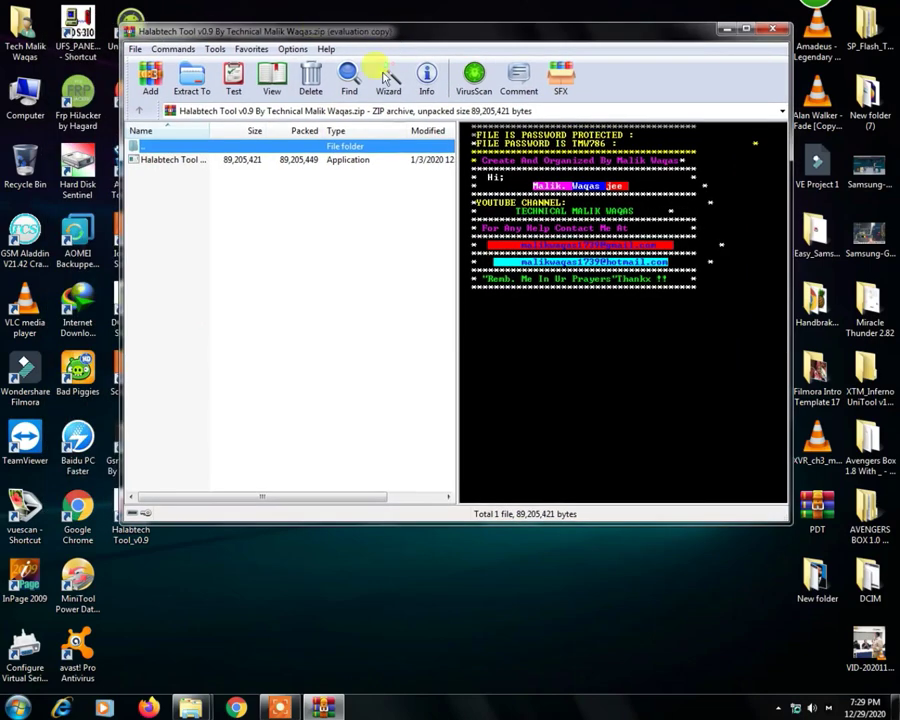
pyautogui.click(303, 165)
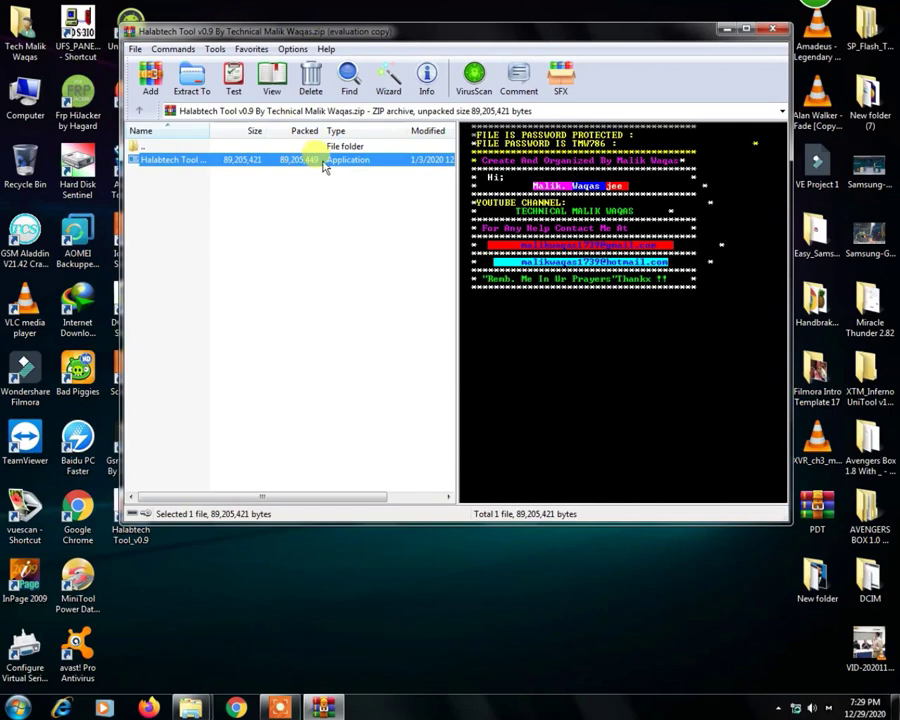
pyautogui.click(388, 76)
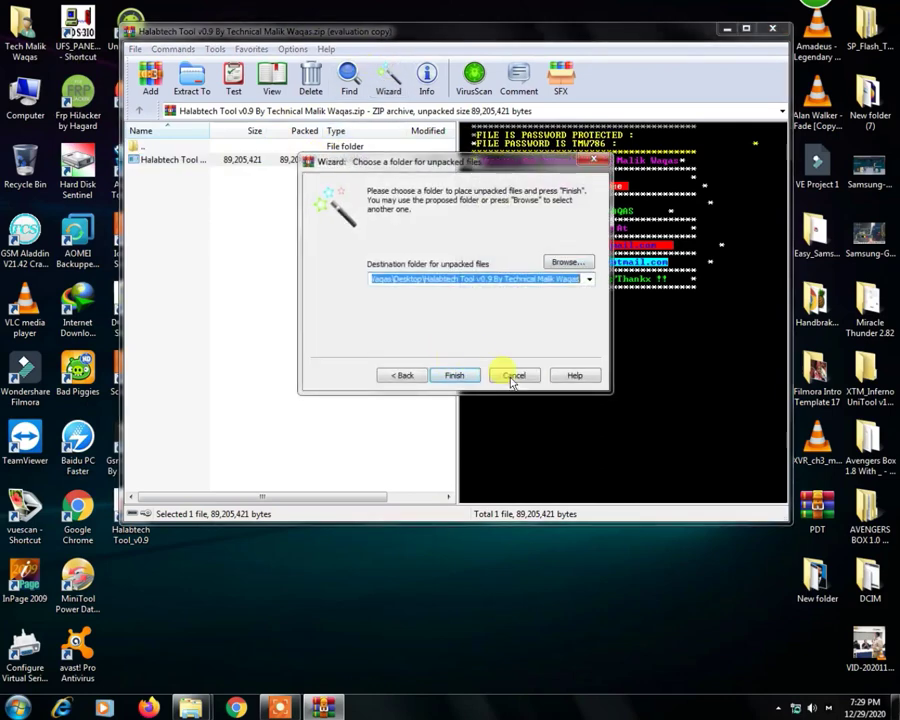
pyautogui.click(511, 377)
# - Run the Halabtech Tool application from inside the archive, entering the archive password to decrypt it
pyautogui.doubleClick(227, 162)
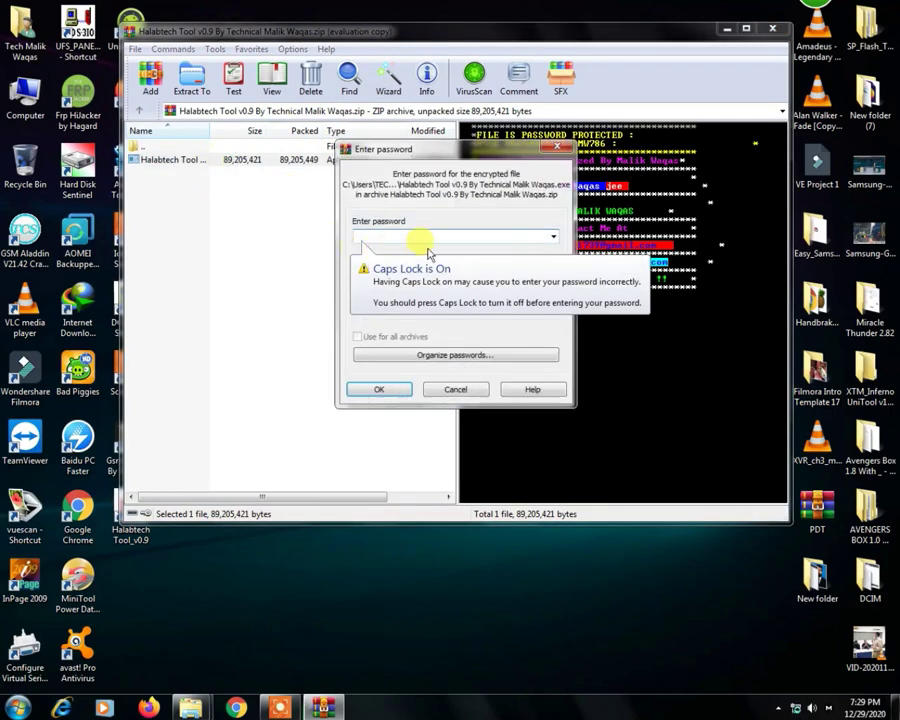
pyautogui.write('M')
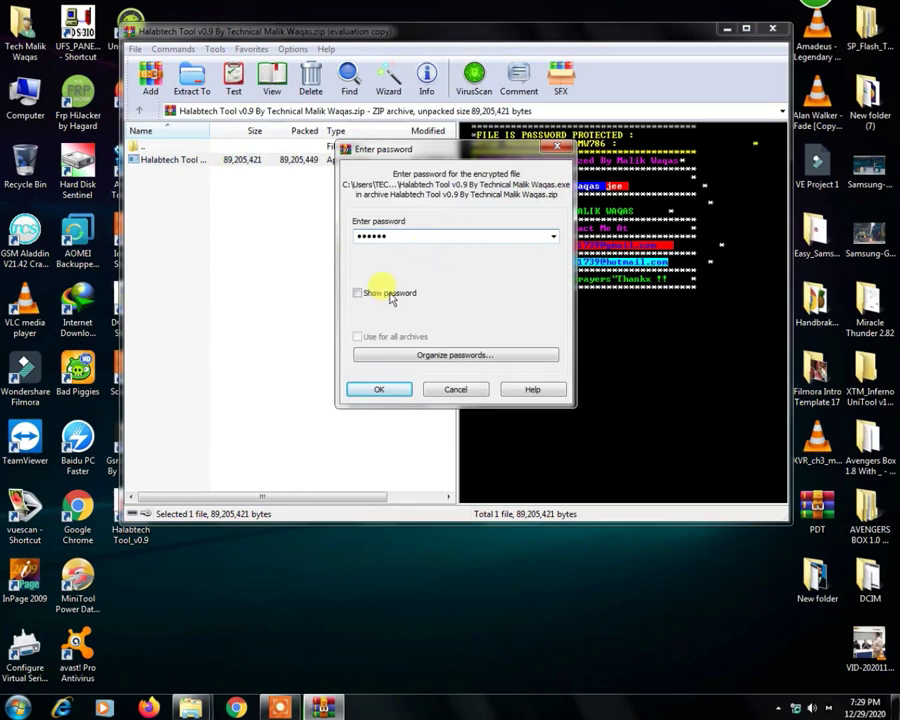
pyautogui.click(385, 292)
pyautogui.click(409, 235)
pyautogui.moveTo(396, 236); pyautogui.dragTo(321, 225)
pyautogui.click(381, 389)
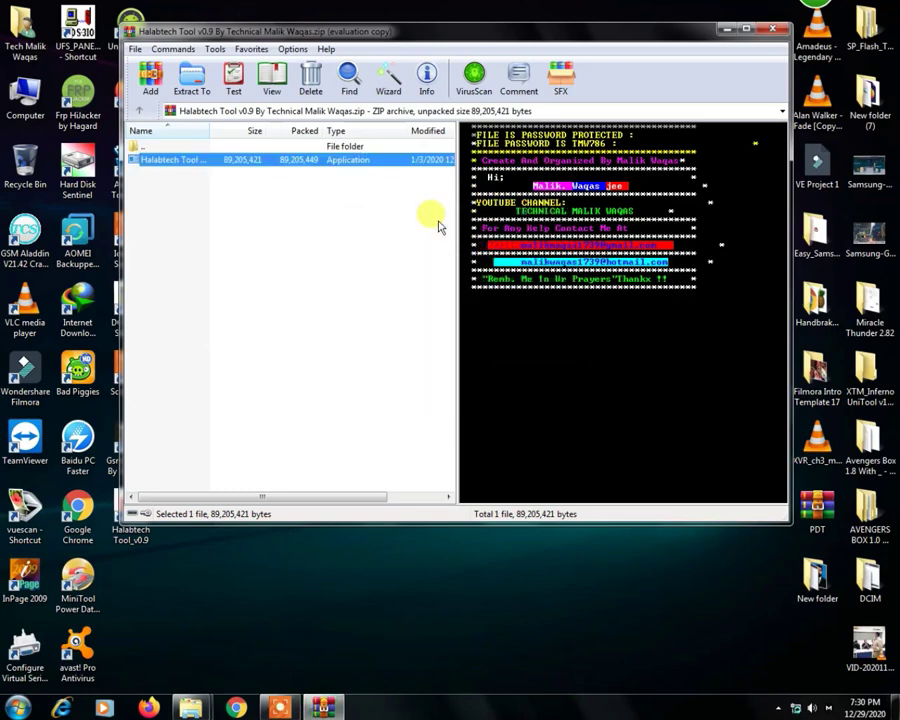
# - Install Halabtech_Tool_V0.9 through its setup wizard with a desktop icon, ignoring the Loader1.mbn extraction error and leaving launch on finish enabled
pyautogui.click(725, 28)
pyautogui.click(530, 479)
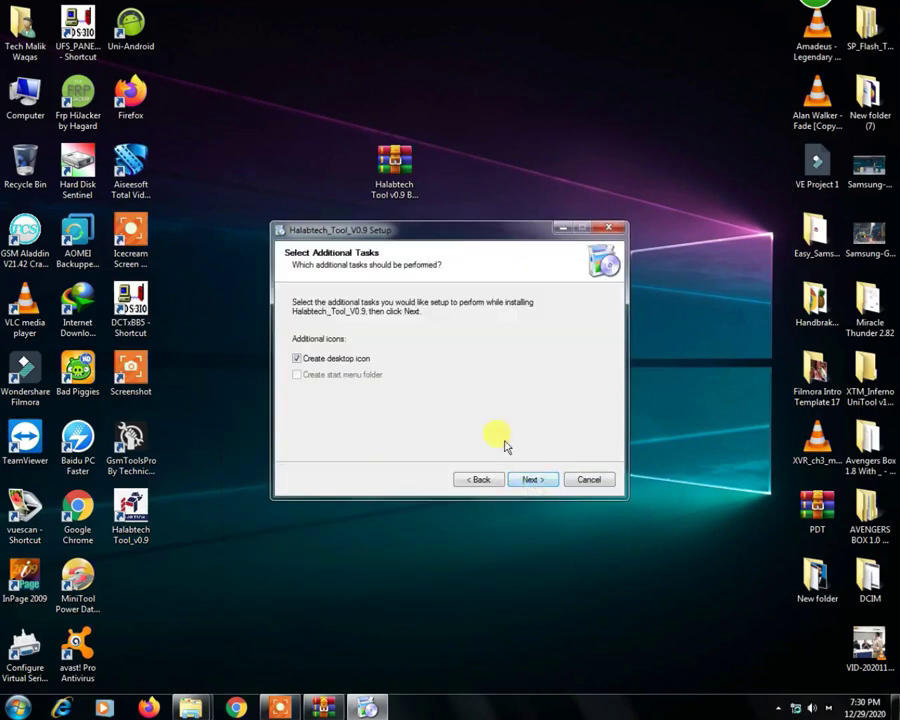
pyautogui.click(530, 482)
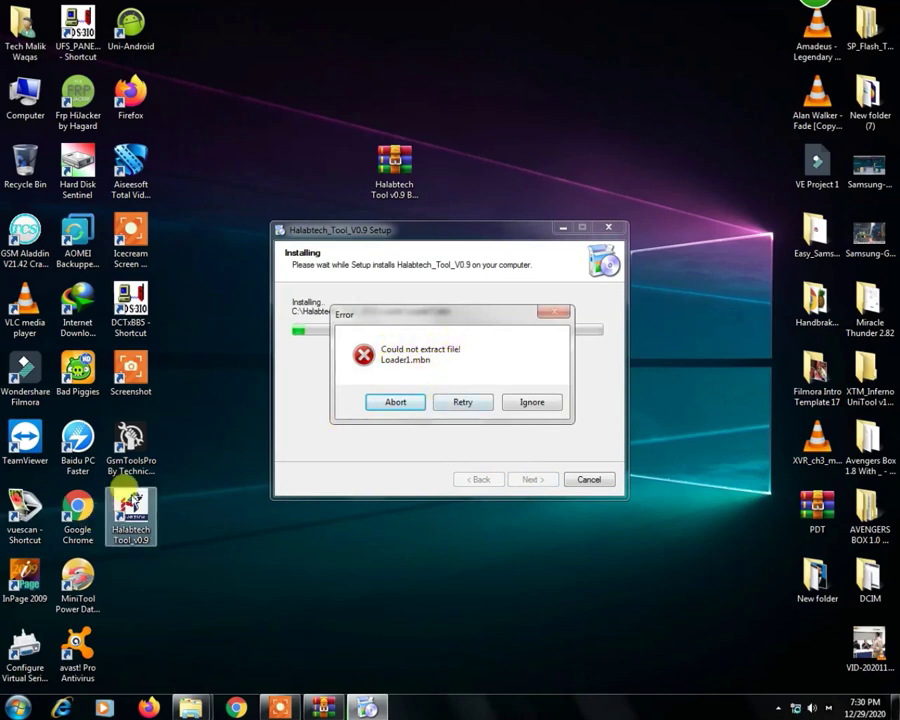
pyautogui.click(130, 512)
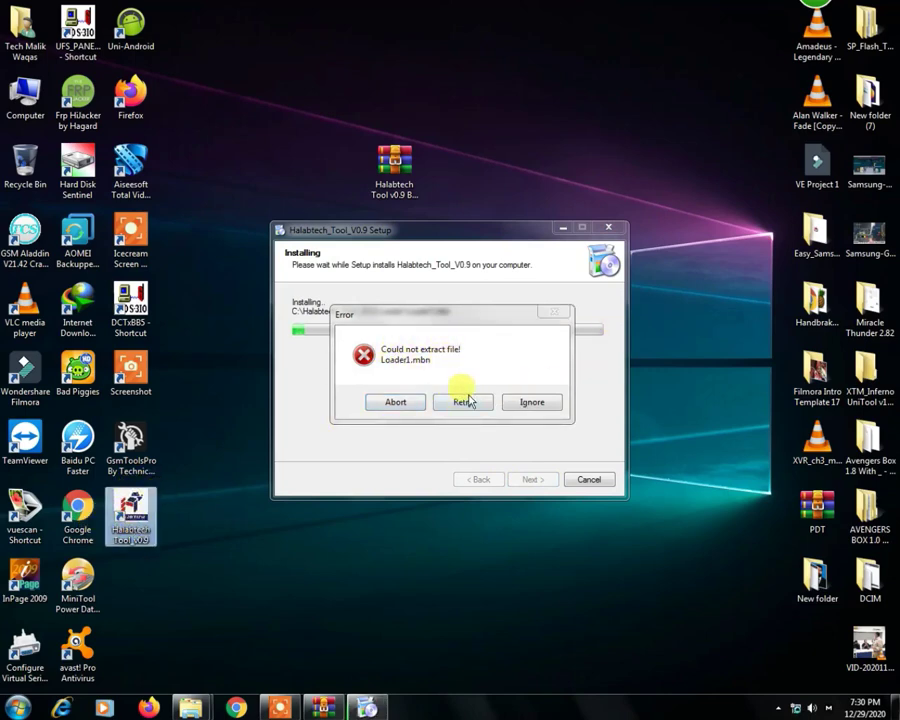
pyautogui.click(532, 402)
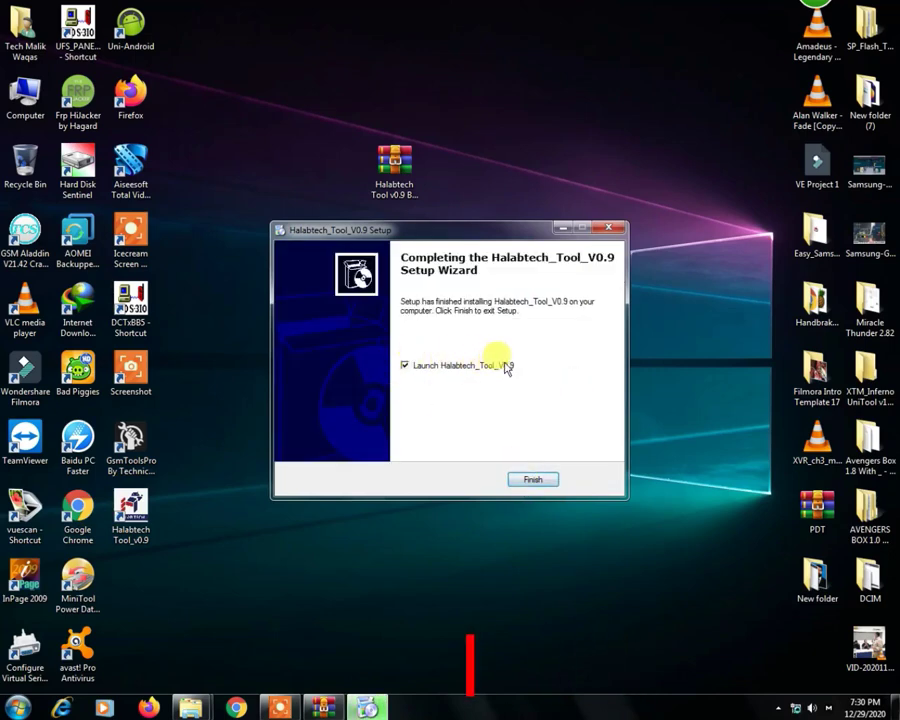
pyautogui.click(532, 478)
# - Refresh the desktop twice
pyautogui.rightClick(522, 243)
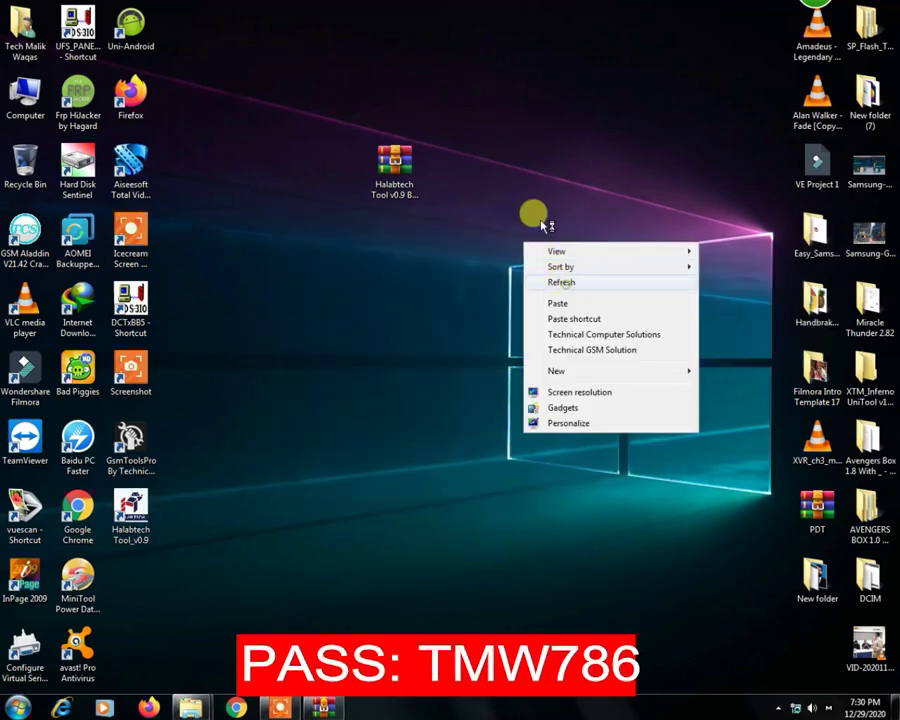
pyautogui.rightClick(540, 193)
pyautogui.click(572, 232)
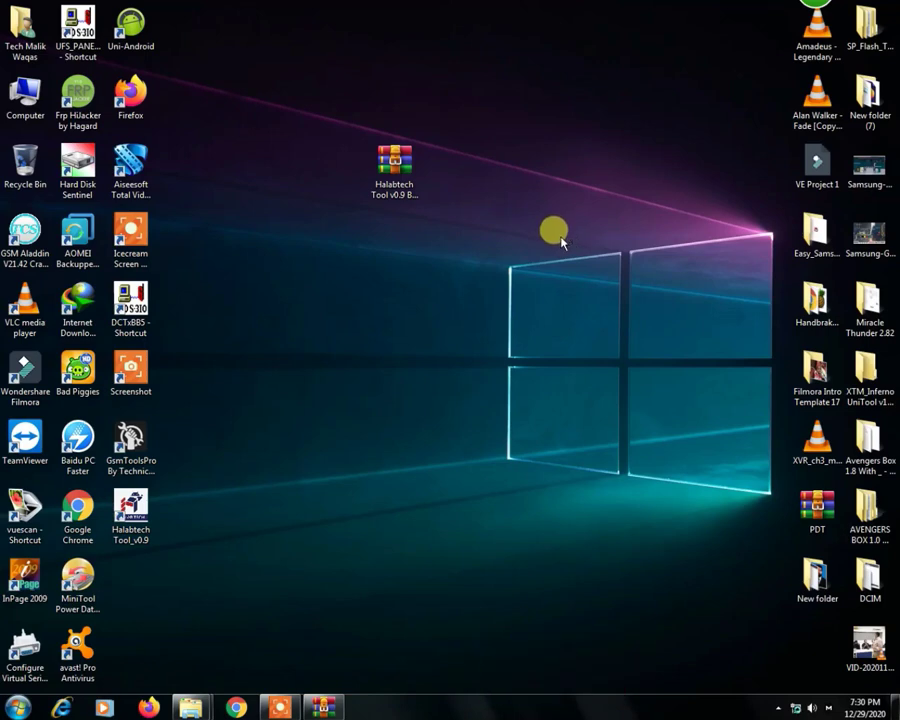
# - Launch Halabtech Tool_v0.9 from its desktop shortcut and move its window slightly up and to the left
pyautogui.click(135, 518)
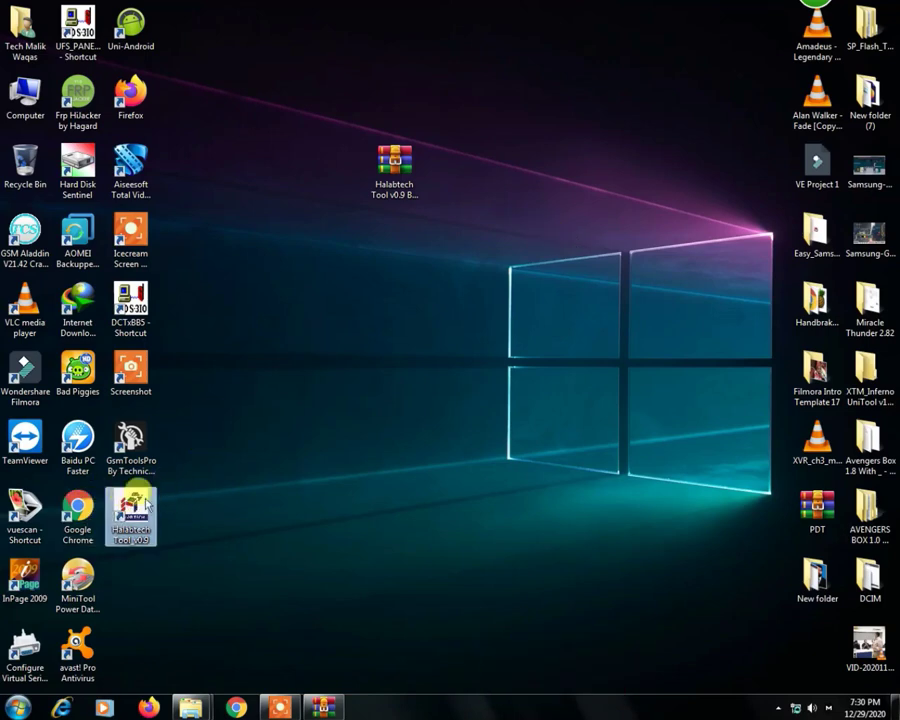
pyautogui.doubleClick(120, 528)
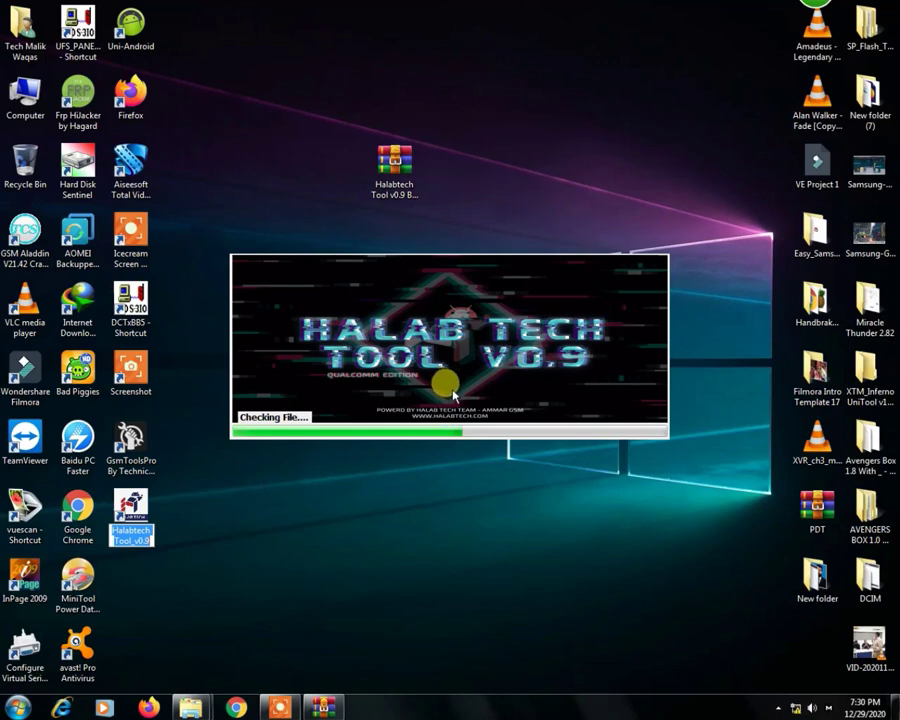
pyautogui.click(487, 384)
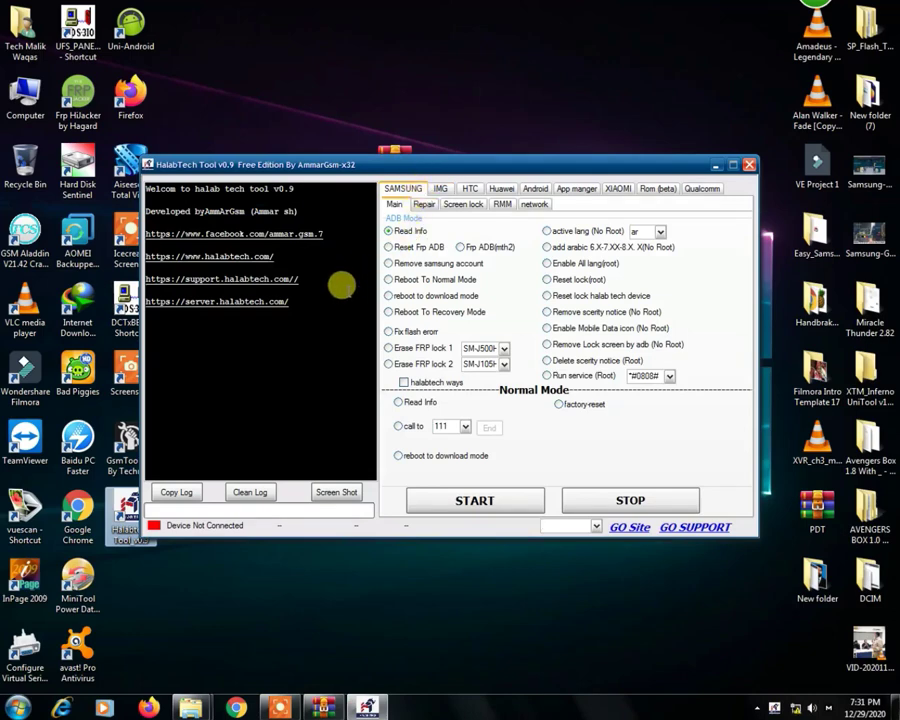
pyautogui.moveTo(422, 166); pyautogui.dragTo(373, 144)
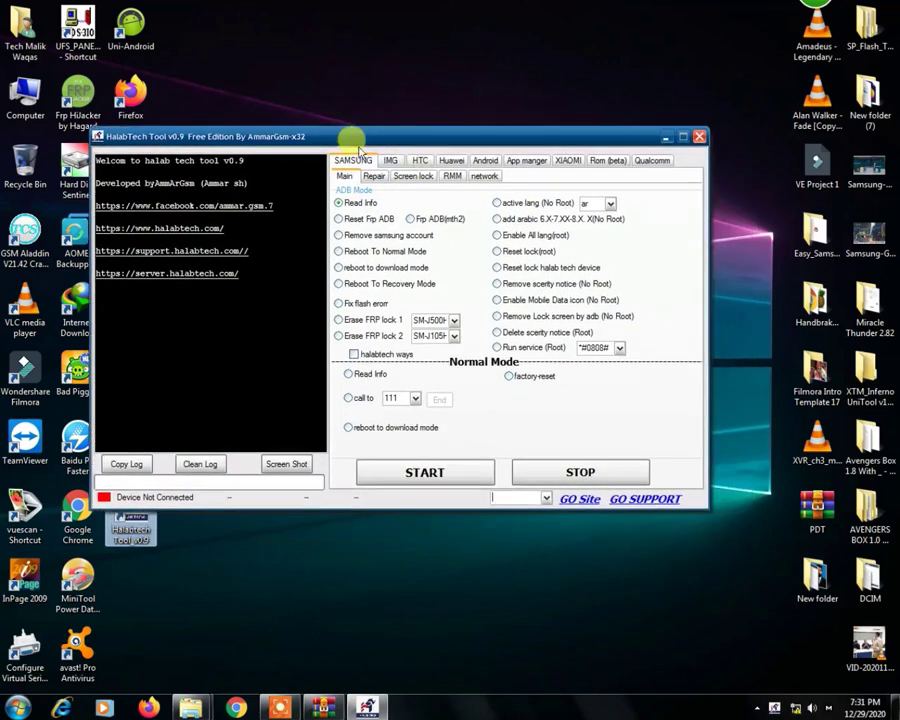
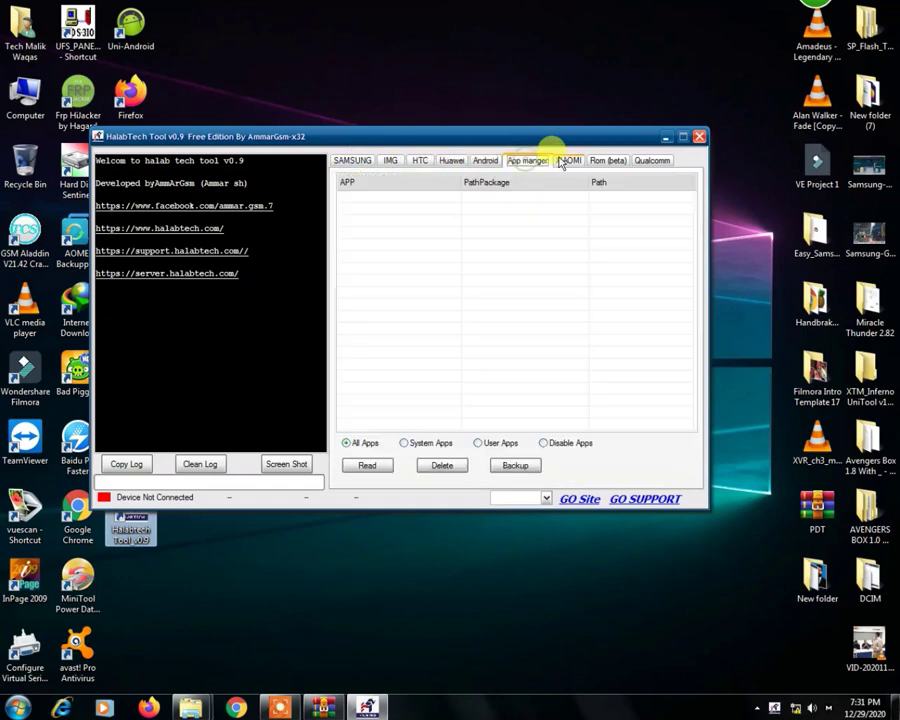
# - Examine the features offered for XIAOMI, Rom (beta) and Qualcomm
pyautogui.click(569, 160)
pyautogui.click(612, 161)
pyautogui.click(660, 161)
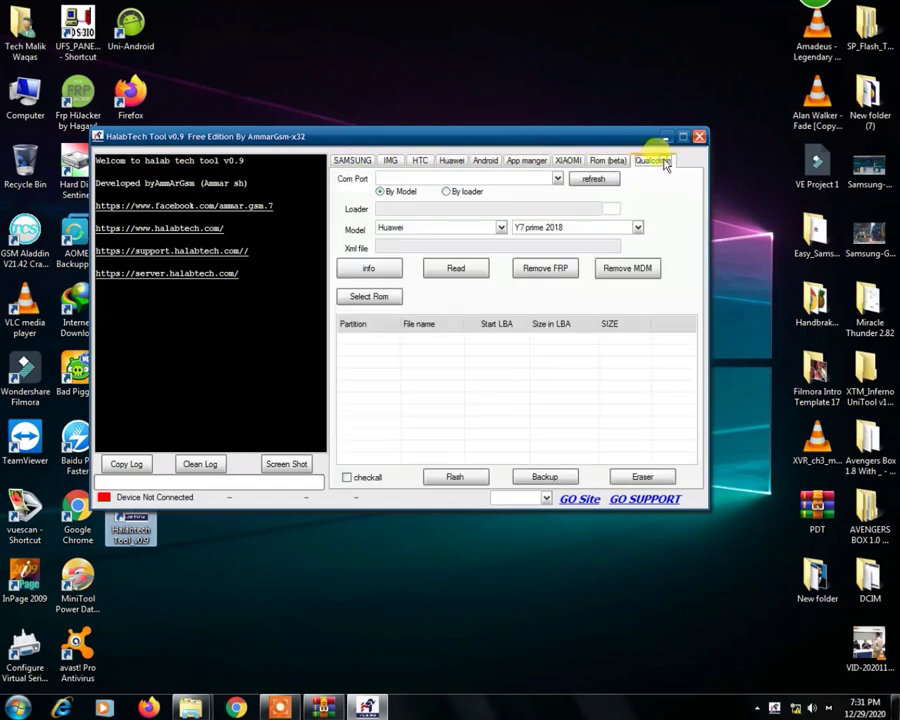
# - Examine the Samsung Repair features and the device models offered for the two Remove RMM (comb+root) options
pyautogui.click(362, 163)
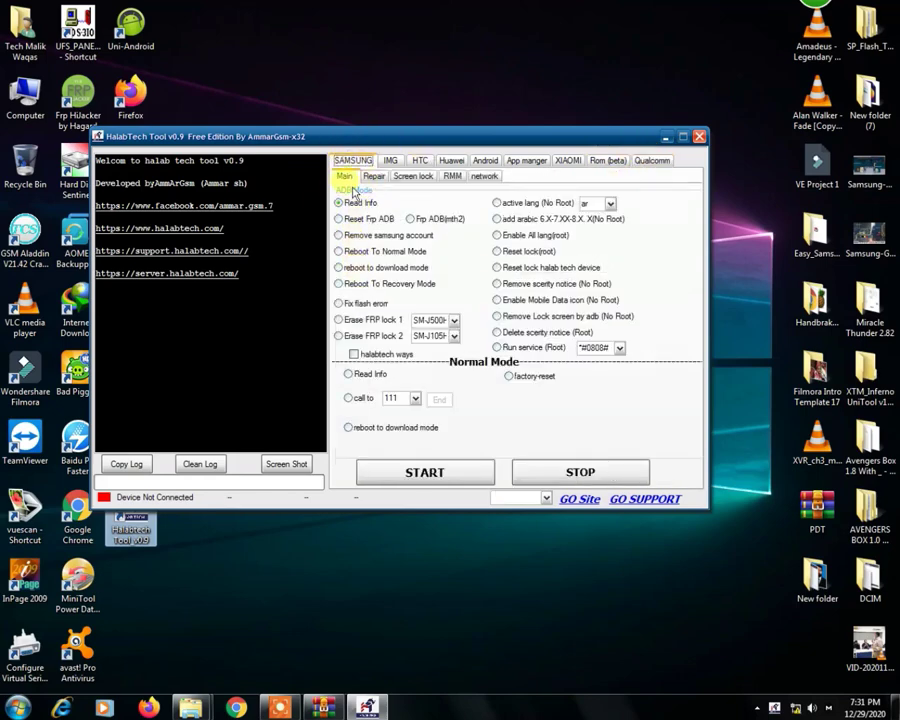
pyautogui.click(370, 177)
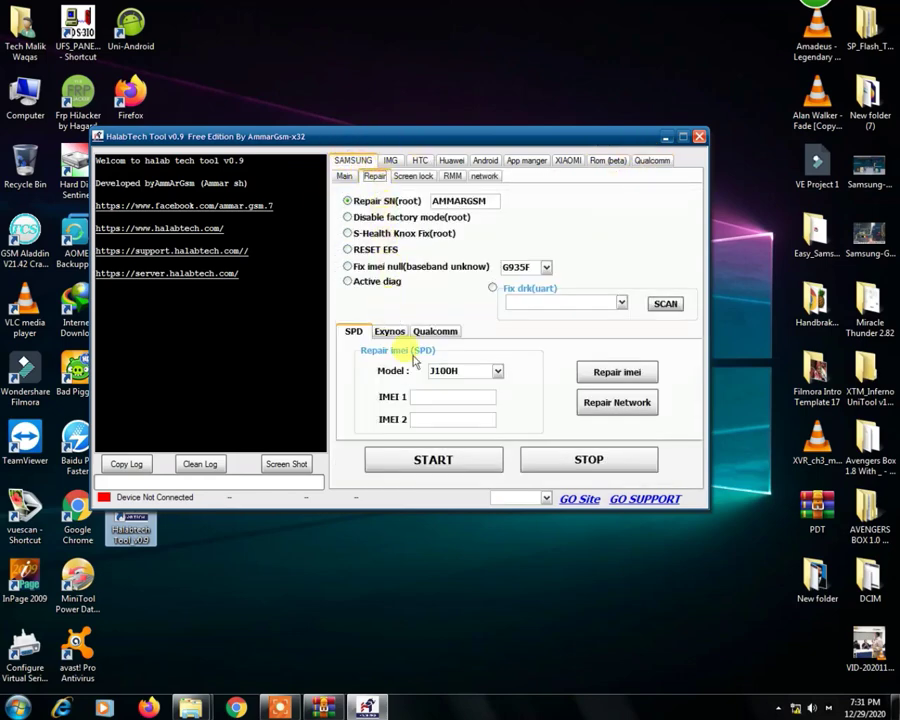
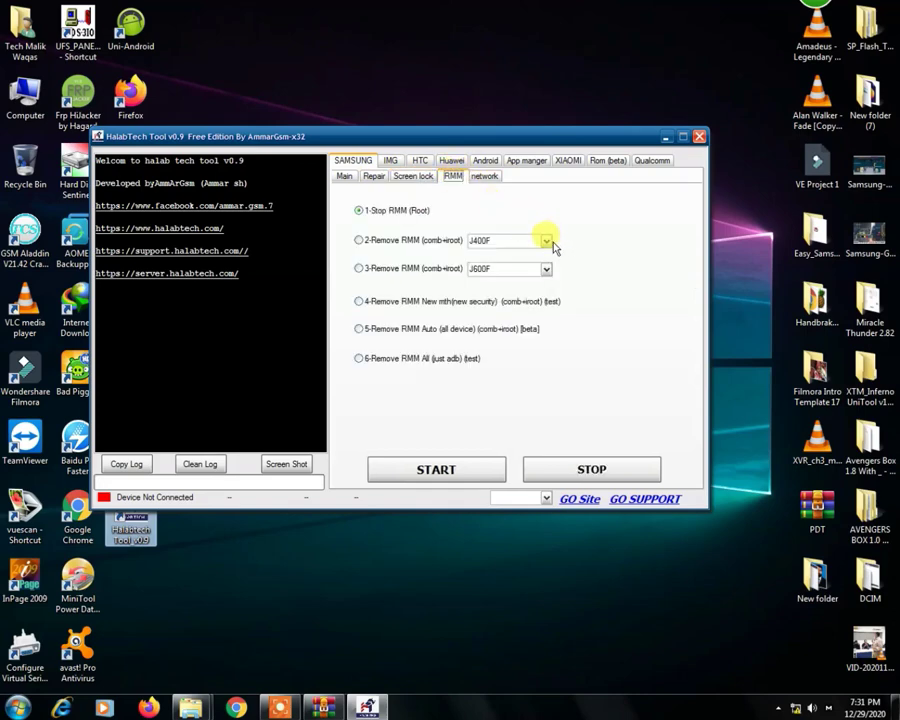
pyautogui.click(547, 241)
pyautogui.click(545, 268)
pyautogui.click(546, 269)
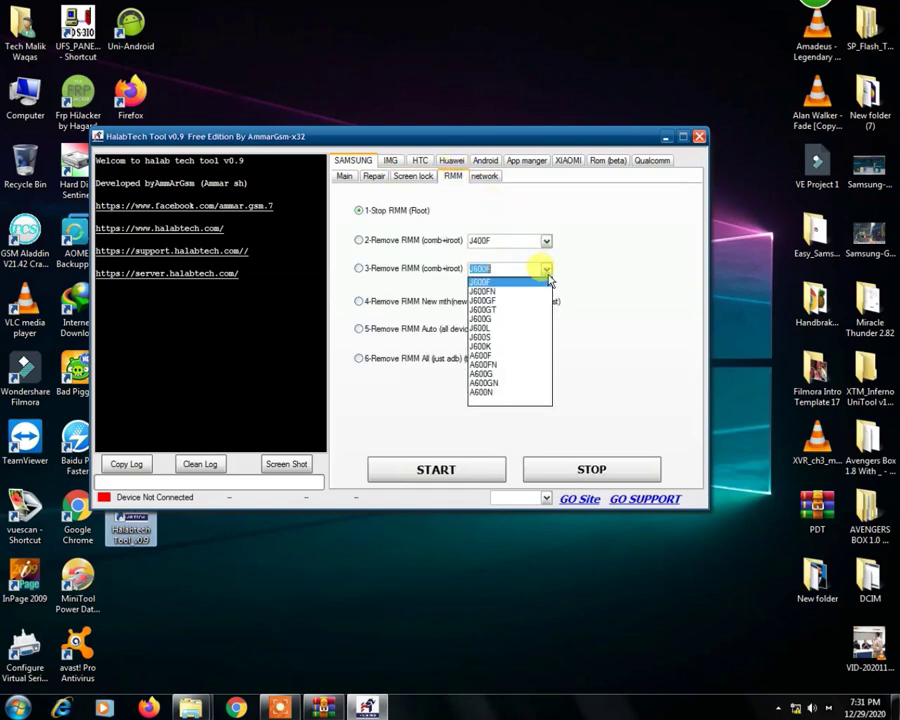
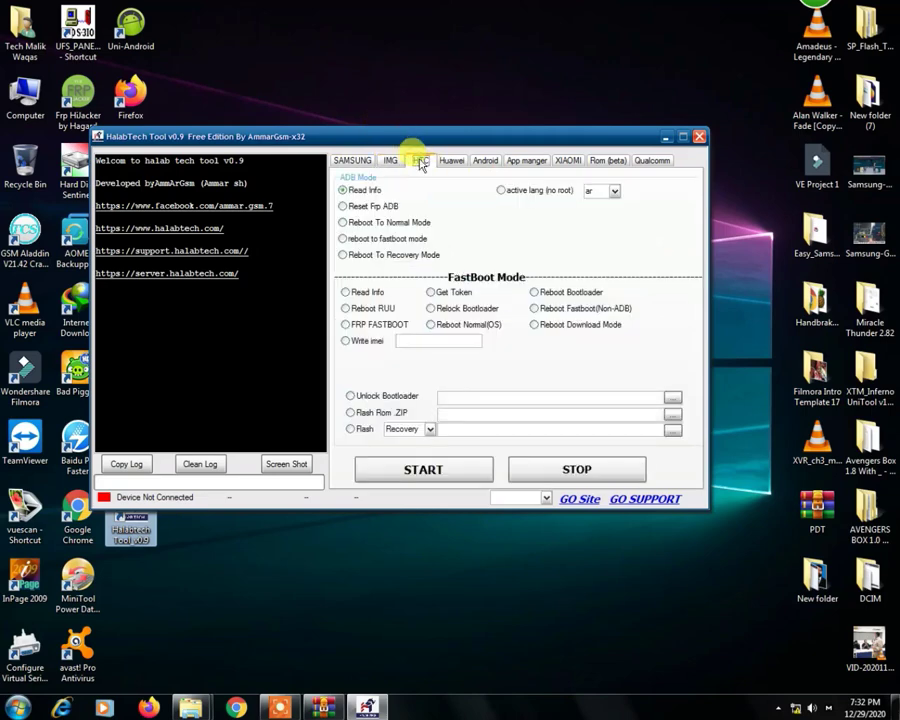
# - Choose the HTC Flash operation with Recovery as the target, after briefly selecting Flash Rom .ZIP
pyautogui.click(354, 168)
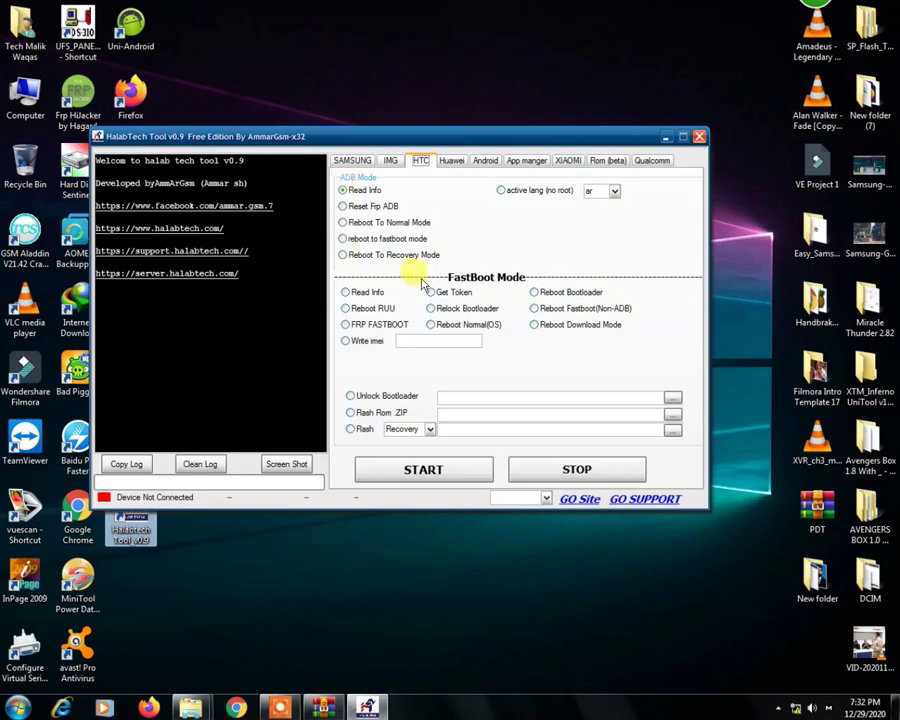
pyautogui.click(373, 416)
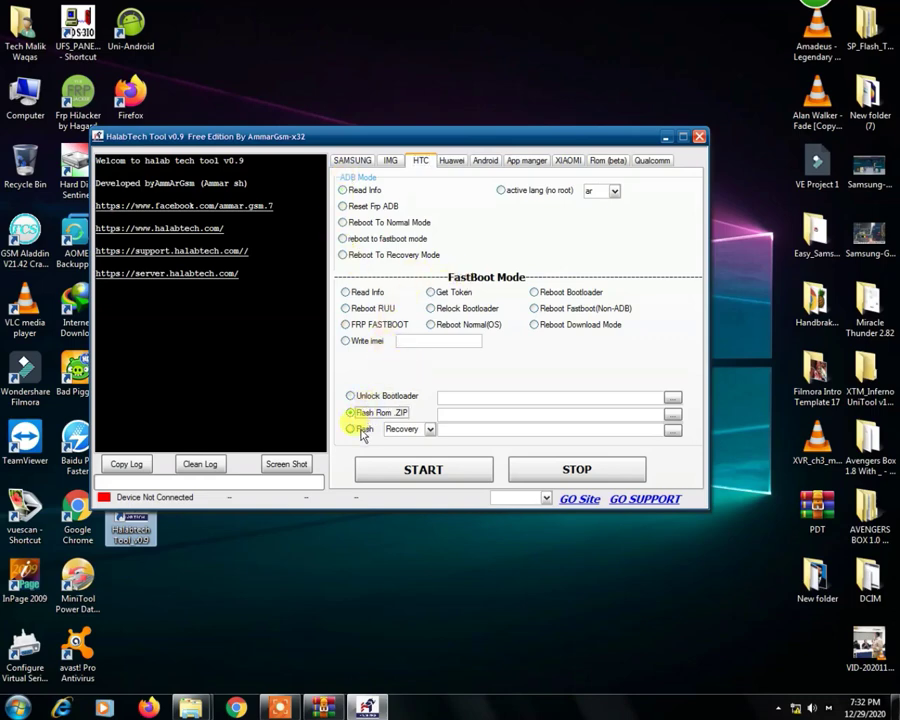
pyautogui.click(363, 430)
pyautogui.click(430, 429)
pyautogui.click(402, 438)
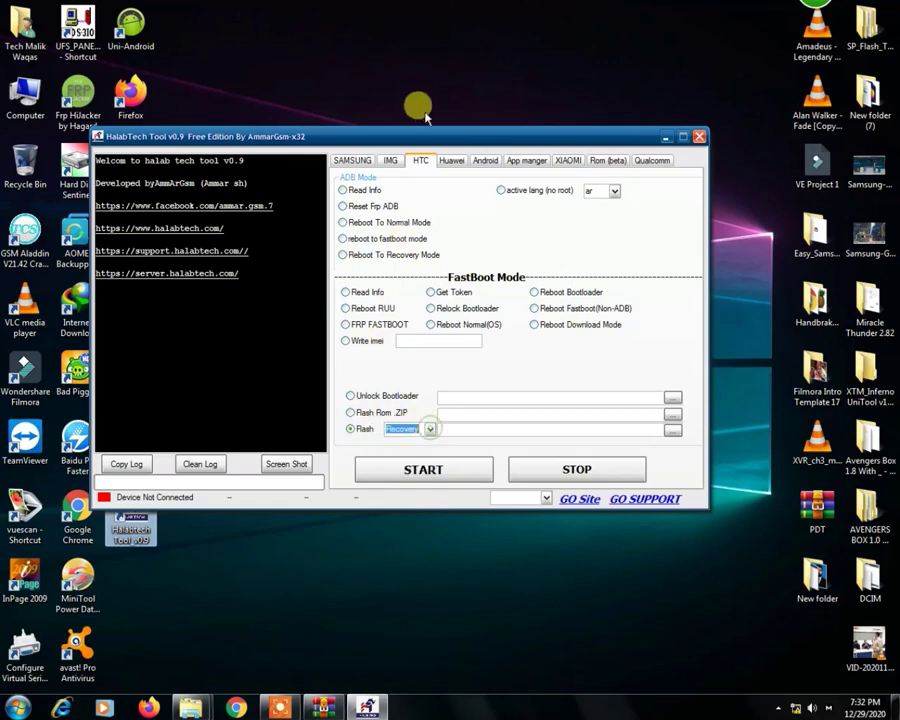
# - Examine the features offered for Huawei, Android, App manger, XIAOMI and Rom (beta), ending on Qualcomm
pyautogui.click(452, 161)
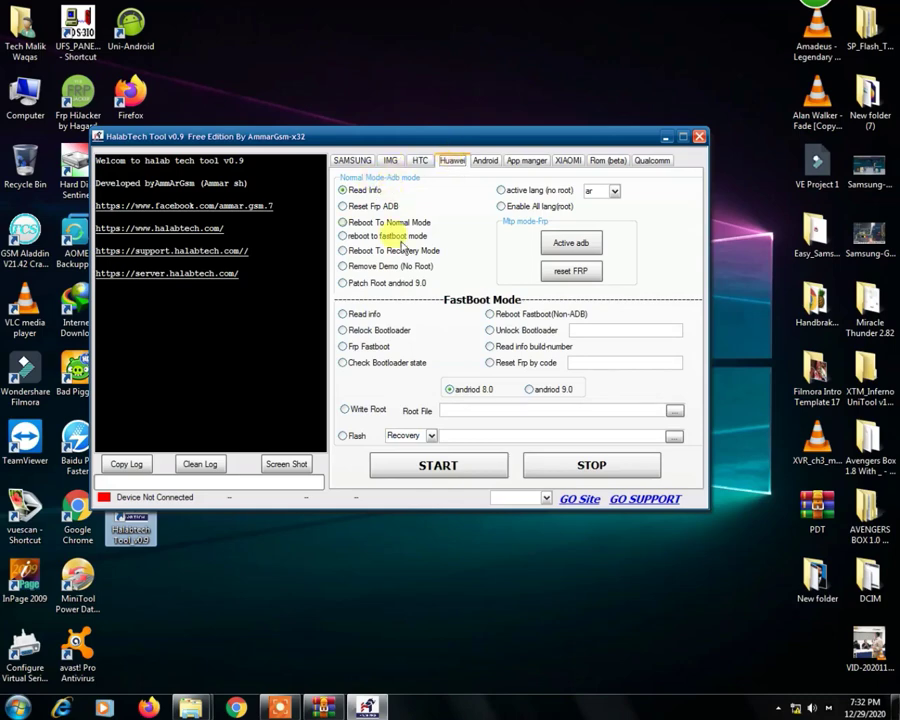
pyautogui.click(486, 160)
pyautogui.click(525, 161)
pyautogui.click(568, 161)
pyautogui.click(607, 161)
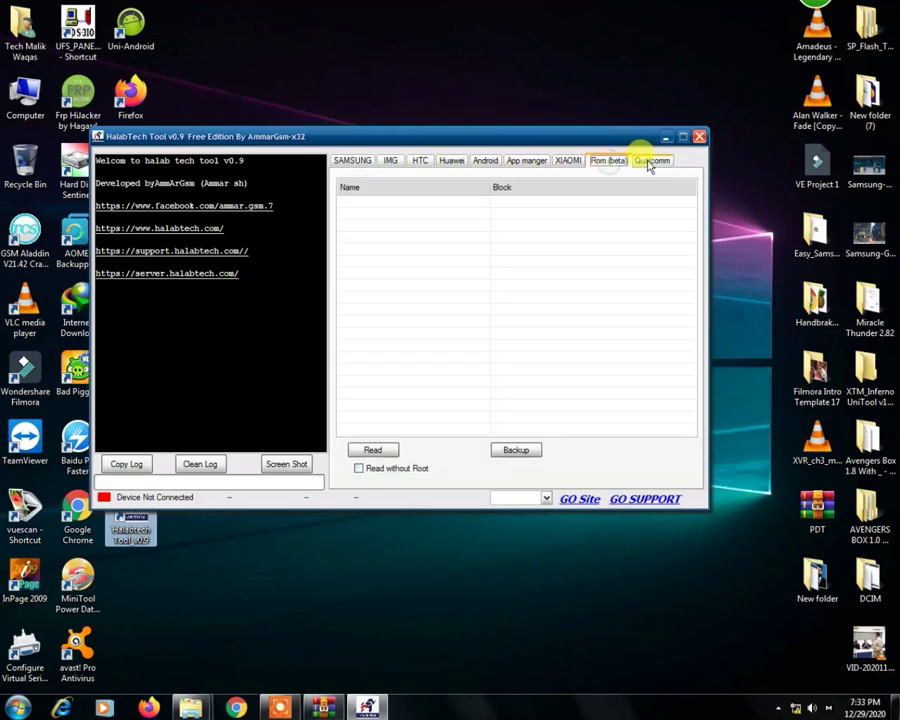
pyautogui.click(651, 161)
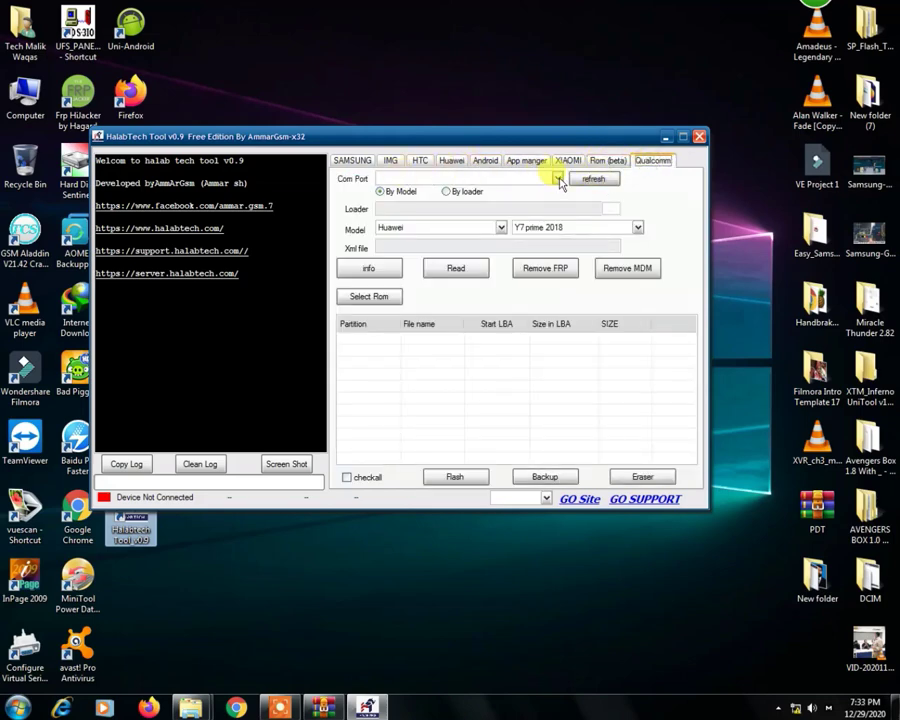
# - Check the Qualcomm Com Port choices and try the By loader mode before returning to By Model
pyautogui.click(559, 181)
pyautogui.click(559, 181)
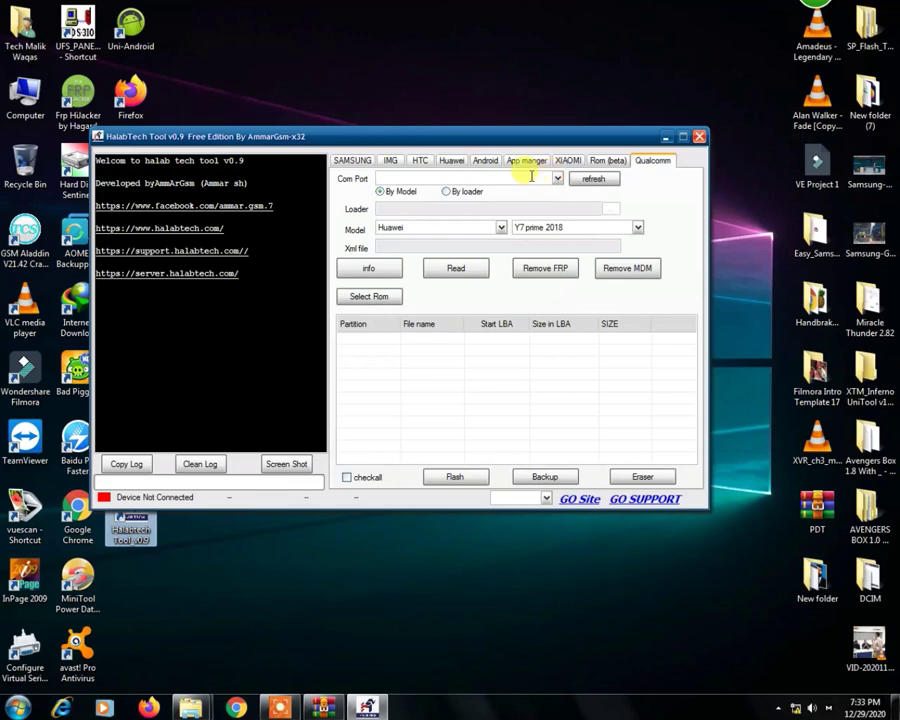
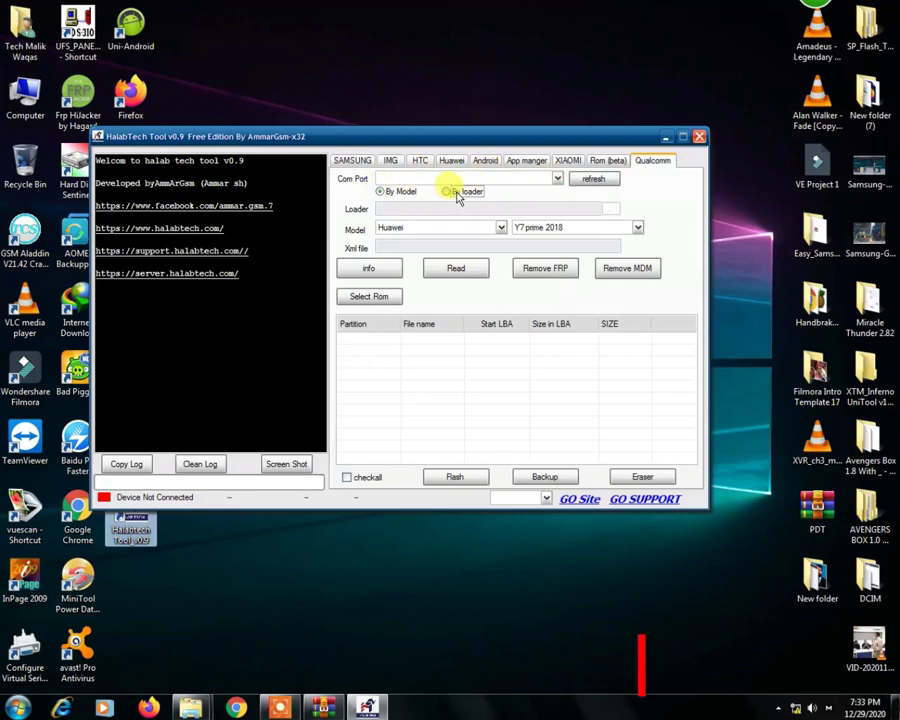
pyautogui.click(457, 194)
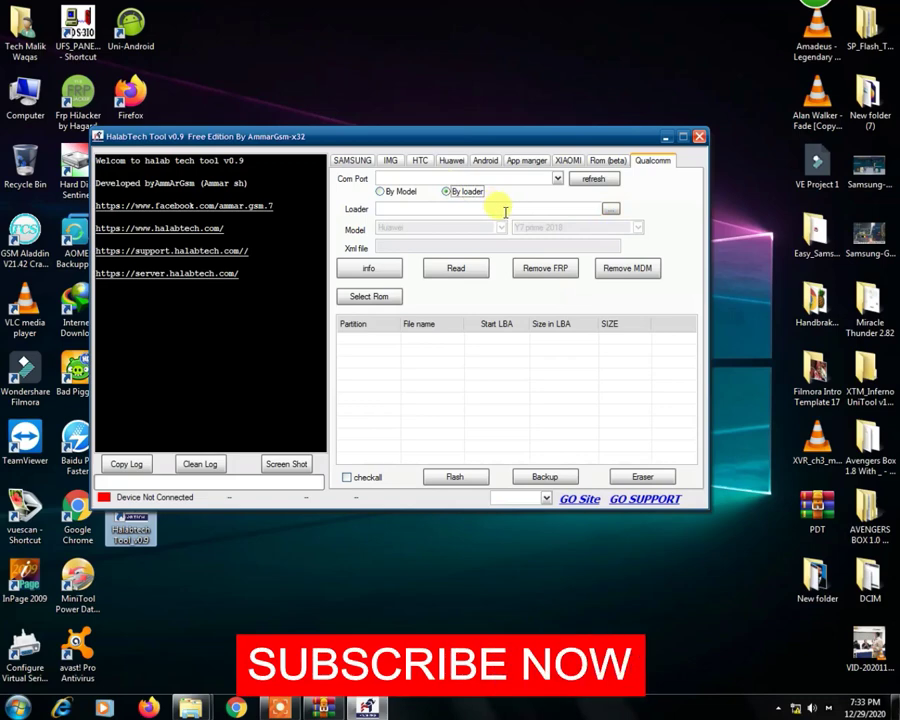
pyautogui.click(388, 193)
# - Examine the Qualcomm models offered for Huawei and for ASUS, choosing the ASUS Pegasus 2 Plus
pyautogui.click(501, 227)
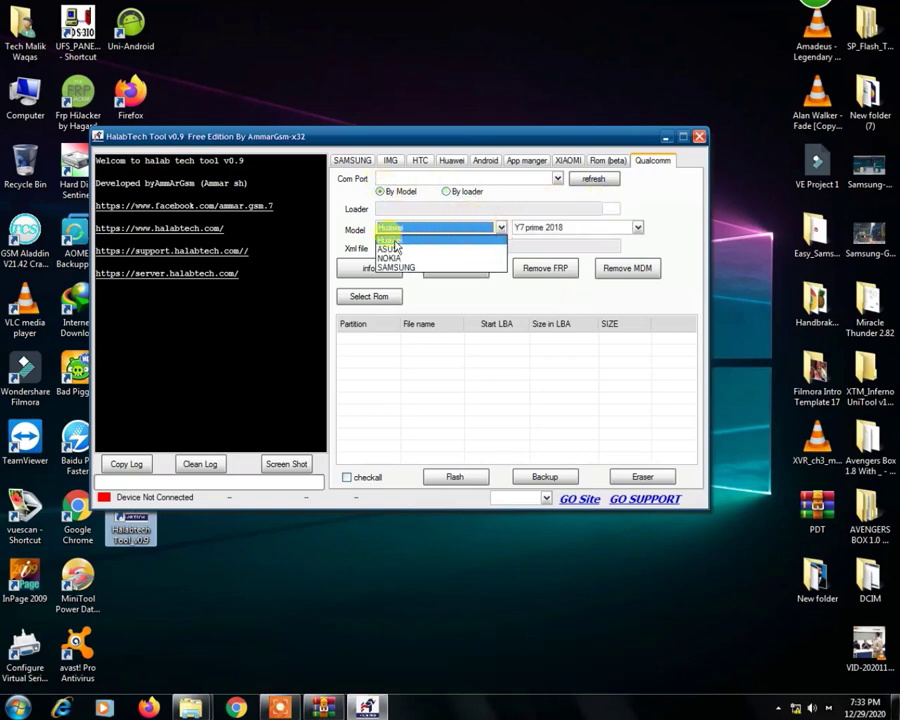
pyautogui.click(588, 228)
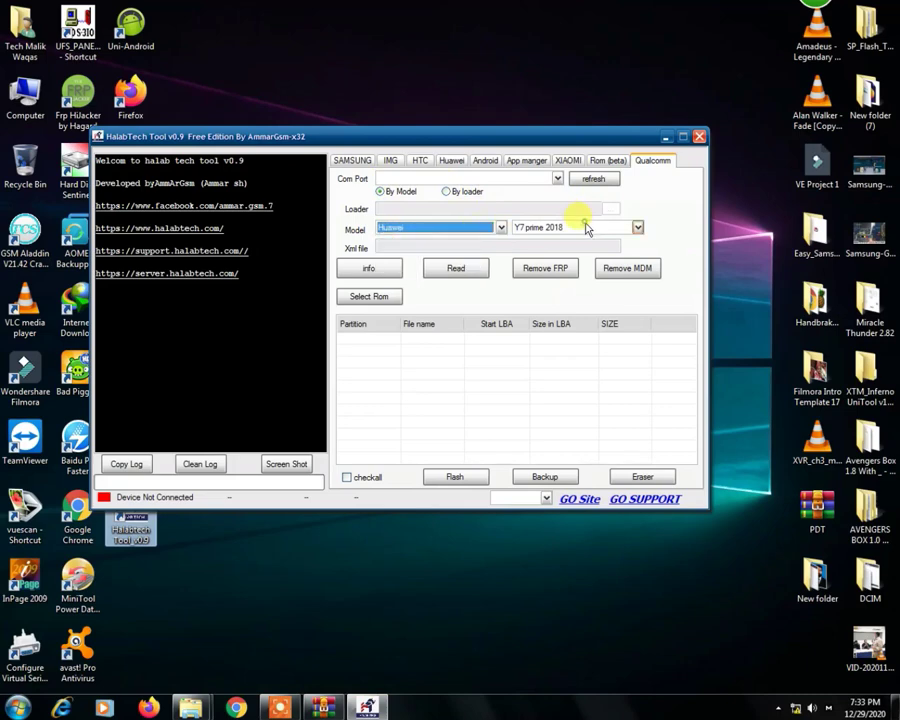
pyautogui.click(588, 228)
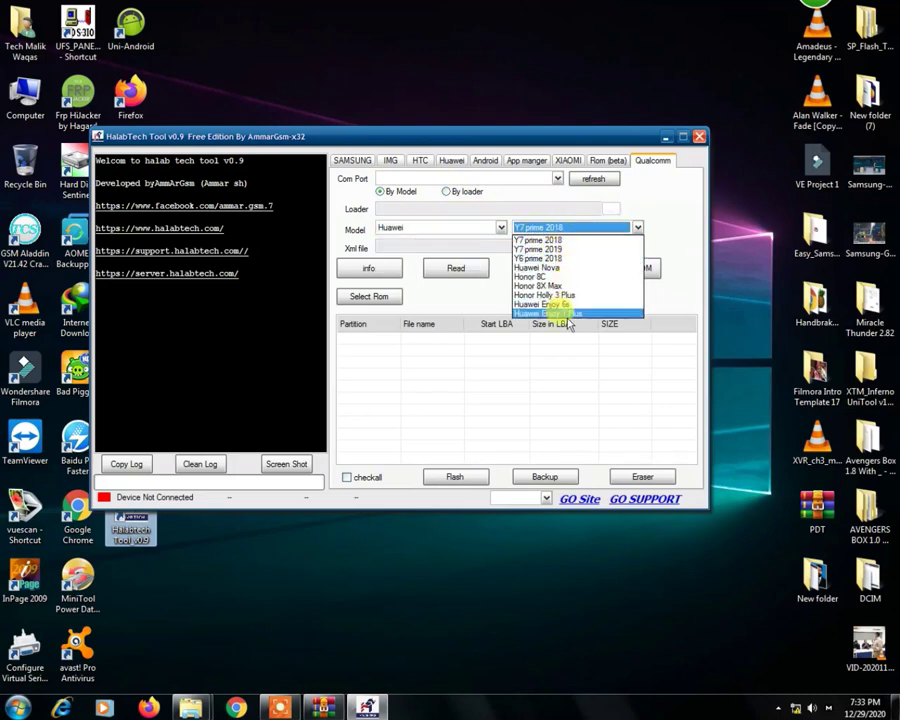
pyautogui.click(420, 230)
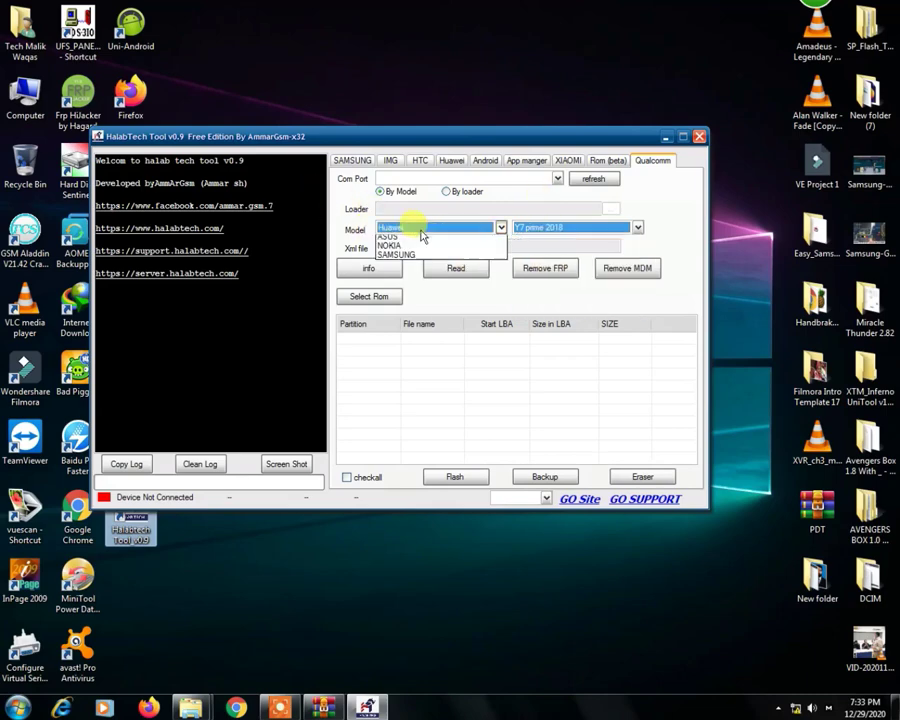
pyautogui.click(420, 237)
pyautogui.click(556, 228)
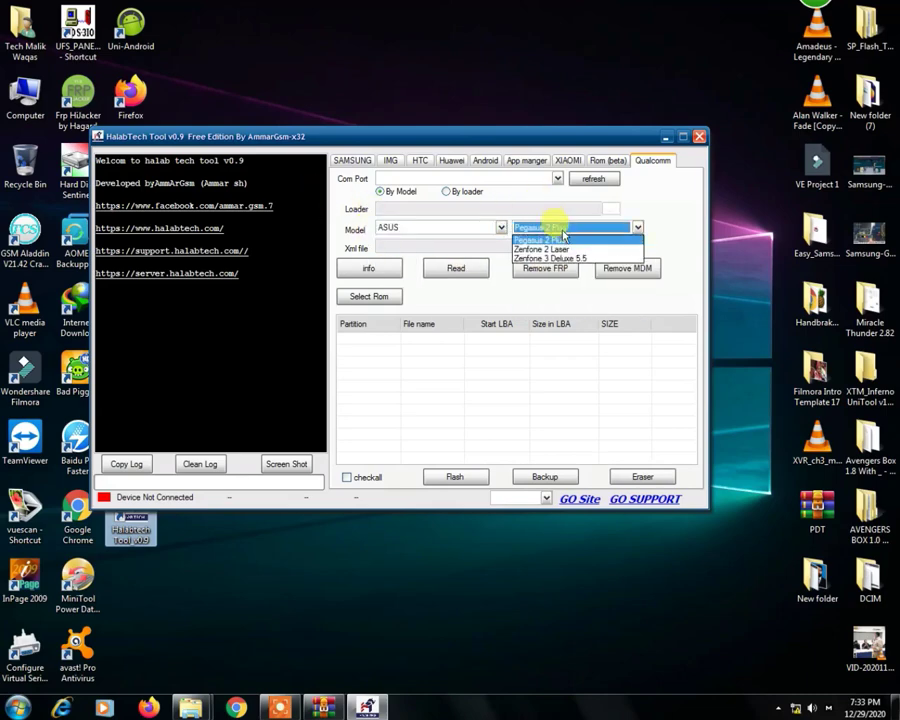
pyautogui.click(565, 240)
# - Examine the Qualcomm models offered for NOKIA and set the brand to SAMSUNG
pyautogui.click(430, 227)
pyautogui.click(418, 258)
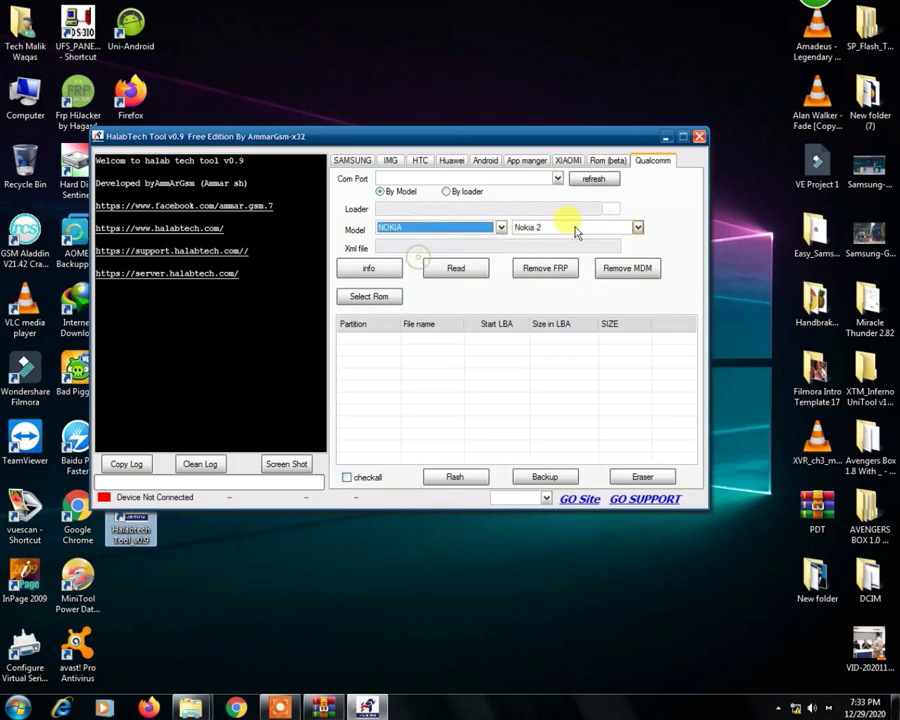
pyautogui.click(576, 232)
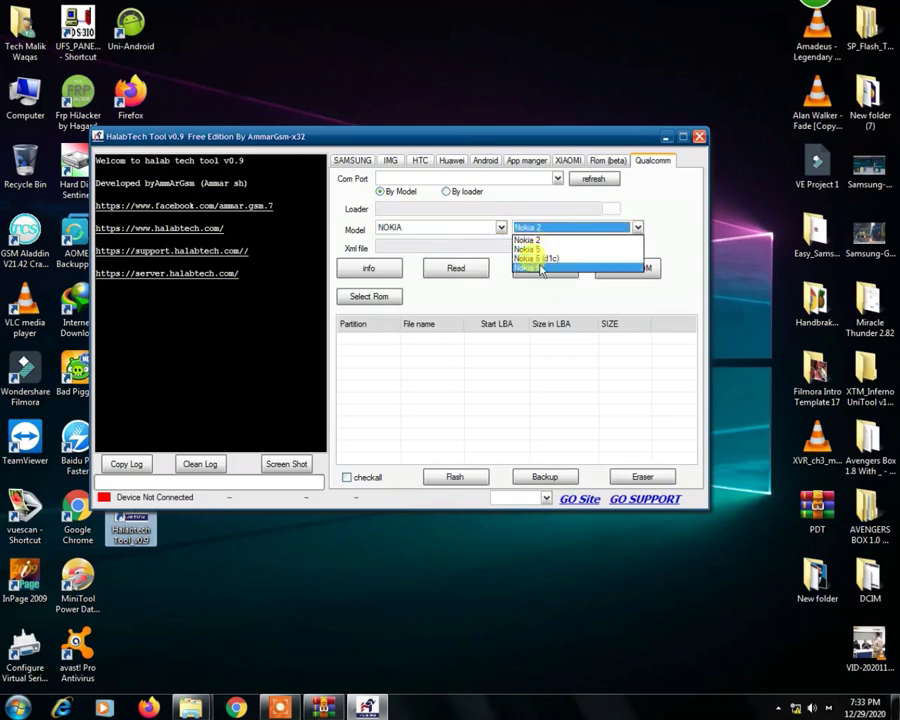
pyautogui.click(398, 232)
pyautogui.click(402, 227)
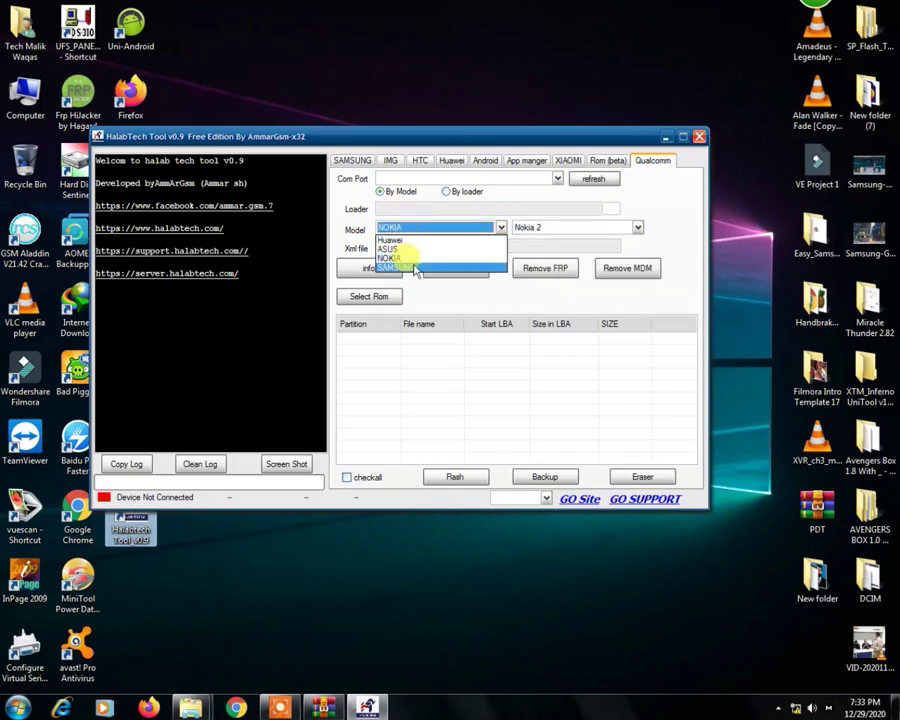
pyautogui.click(415, 268)
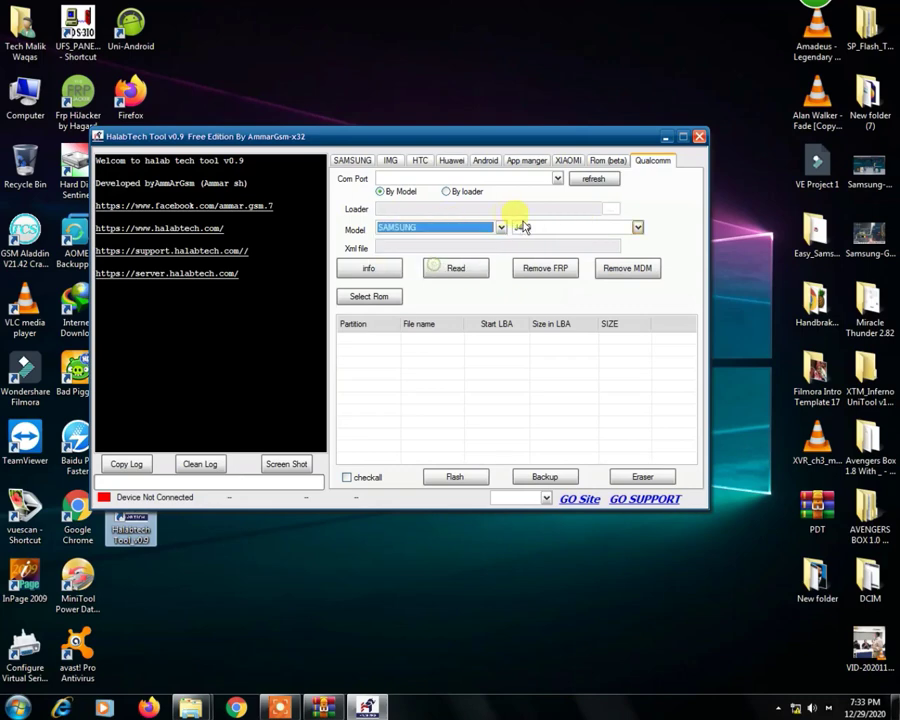
# - Check the Qualcomm models offered for SAMSUNG, keeping J410 as the model
pyautogui.click(548, 228)
pyautogui.click(549, 231)
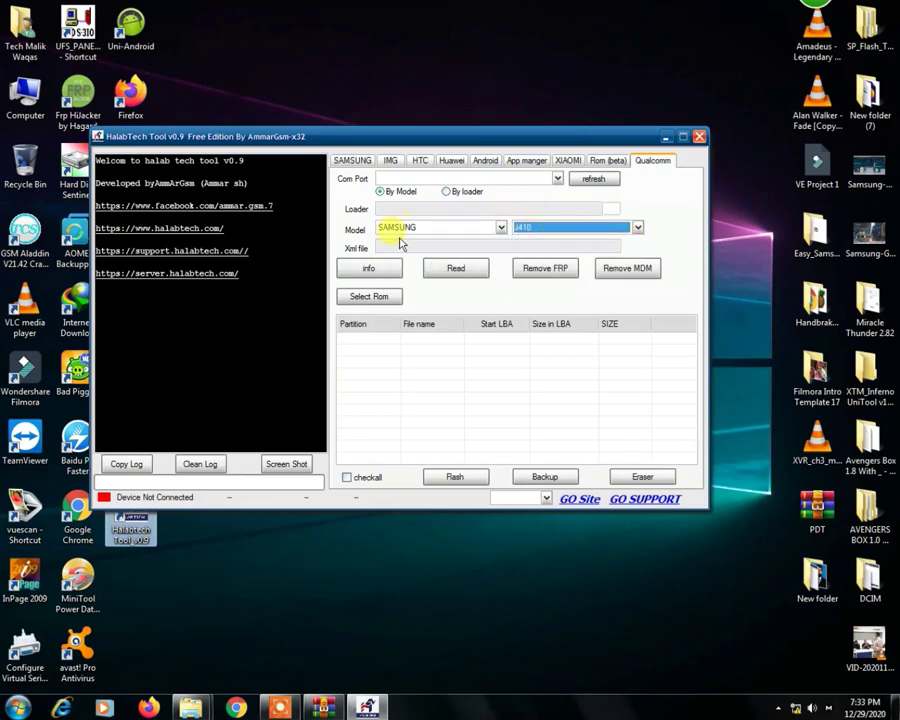
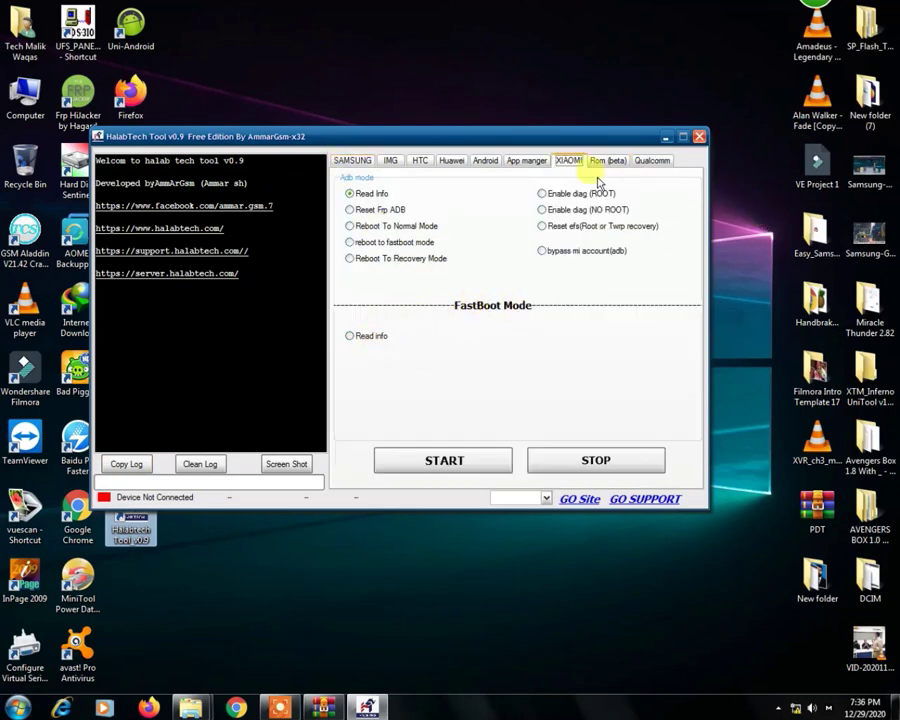
# - Revisit the App manger, Android and Huawei feature pages, ending on the Huawei options
pyautogui.click(532, 161)
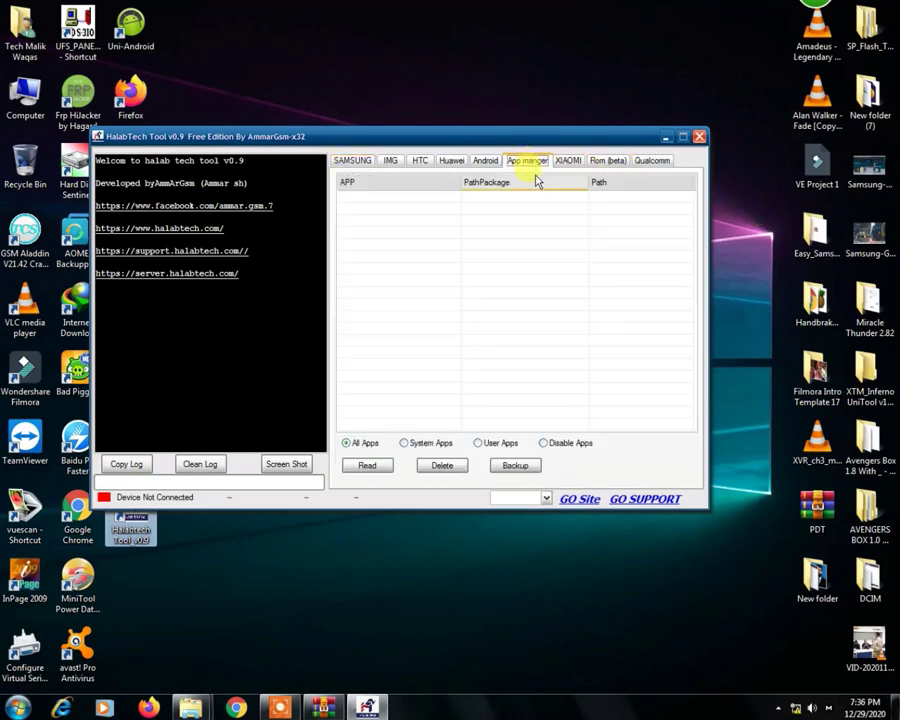
pyautogui.click(485, 163)
pyautogui.click(452, 162)
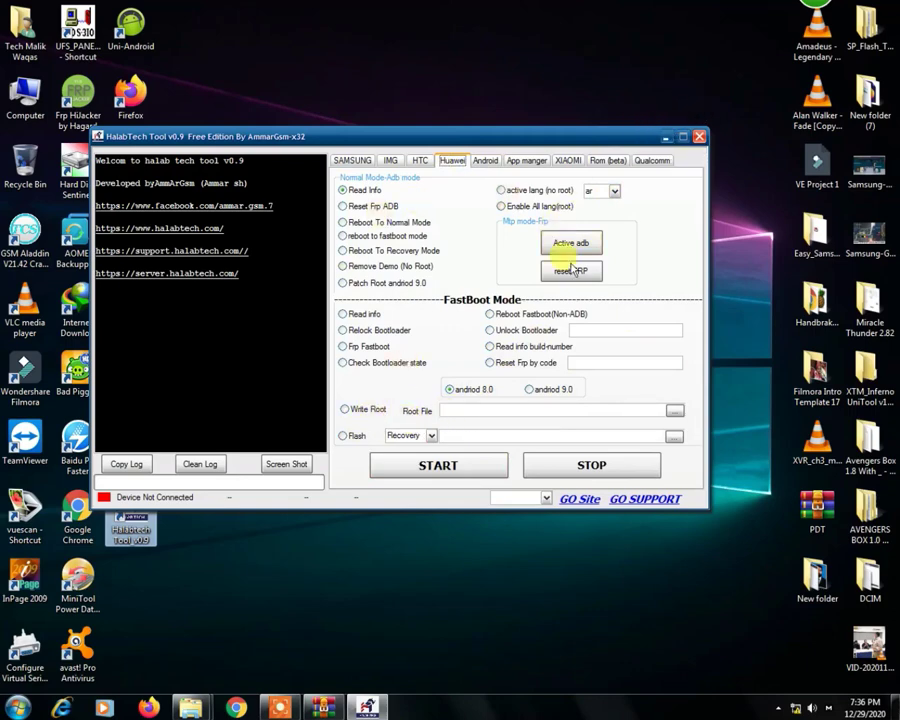
pyautogui.moveTo(467, 140); pyautogui.dragTo(541, 132)
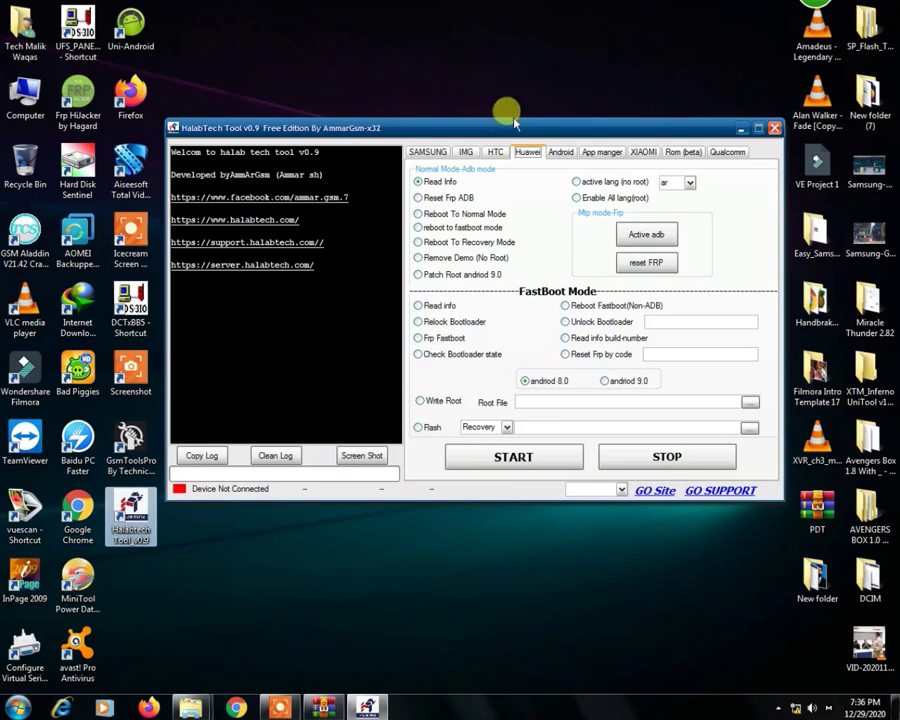
pyautogui.moveTo(508, 131); pyautogui.dragTo(509, 92)
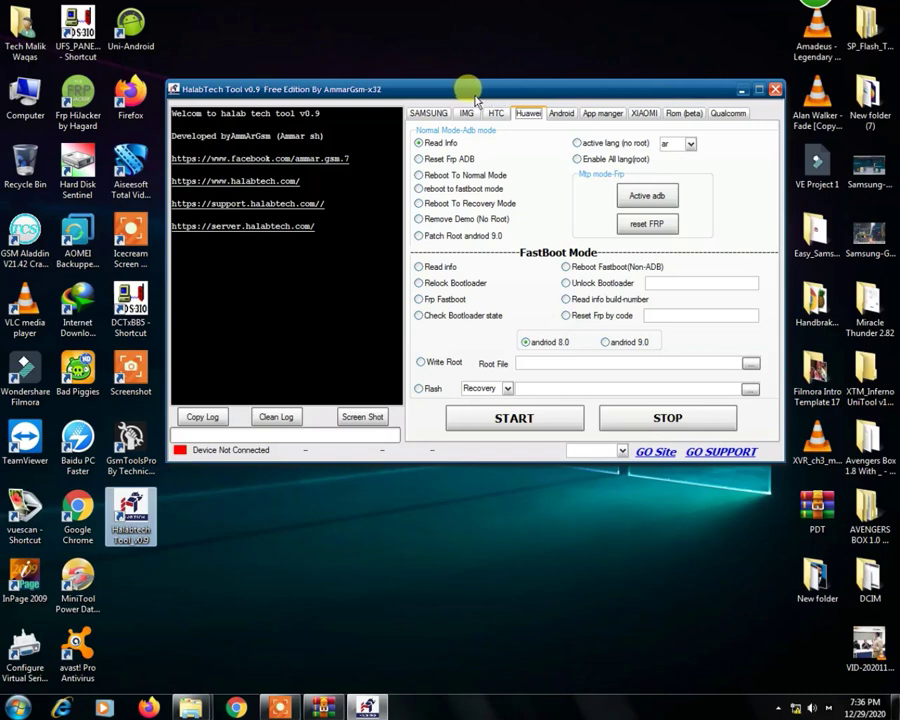
pyautogui.moveTo(475, 100); pyautogui.dragTo(476, 94)
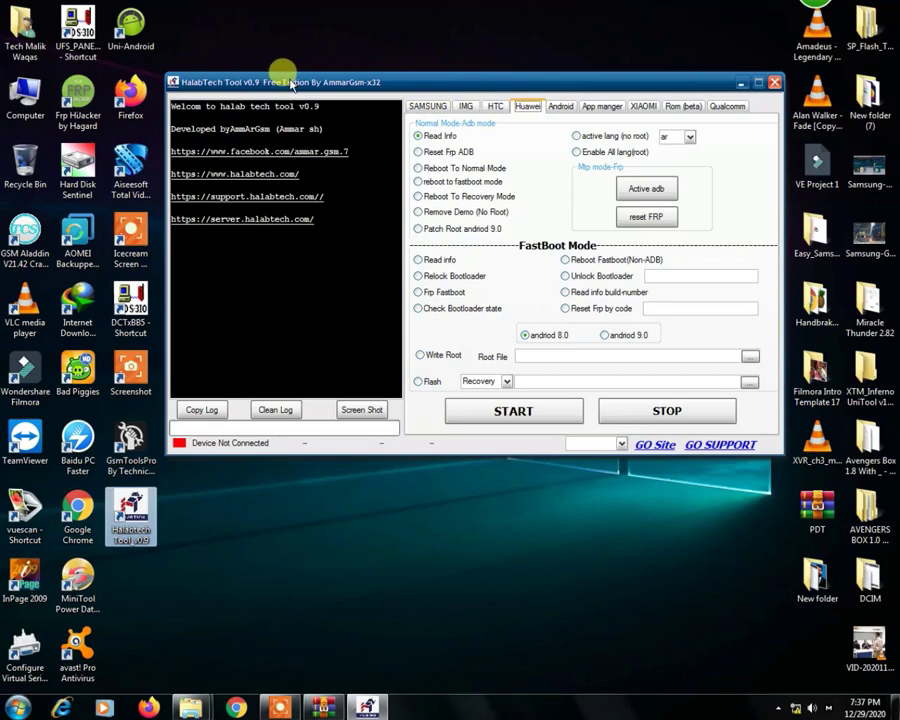
pyautogui.moveTo(328, 77); pyautogui.dragTo(328, 90)
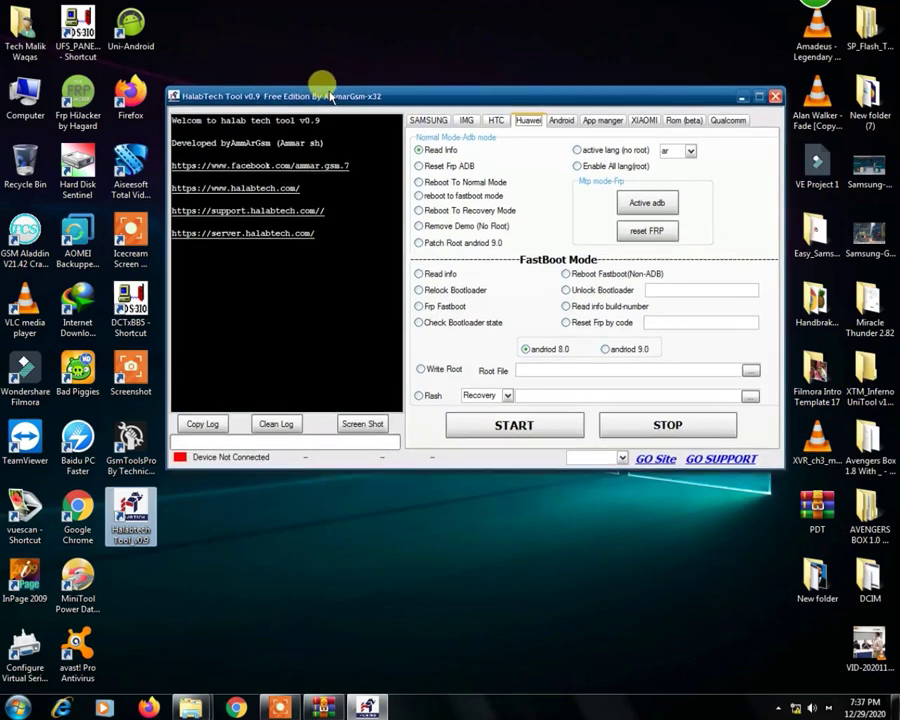
pyautogui.click(778, 708)
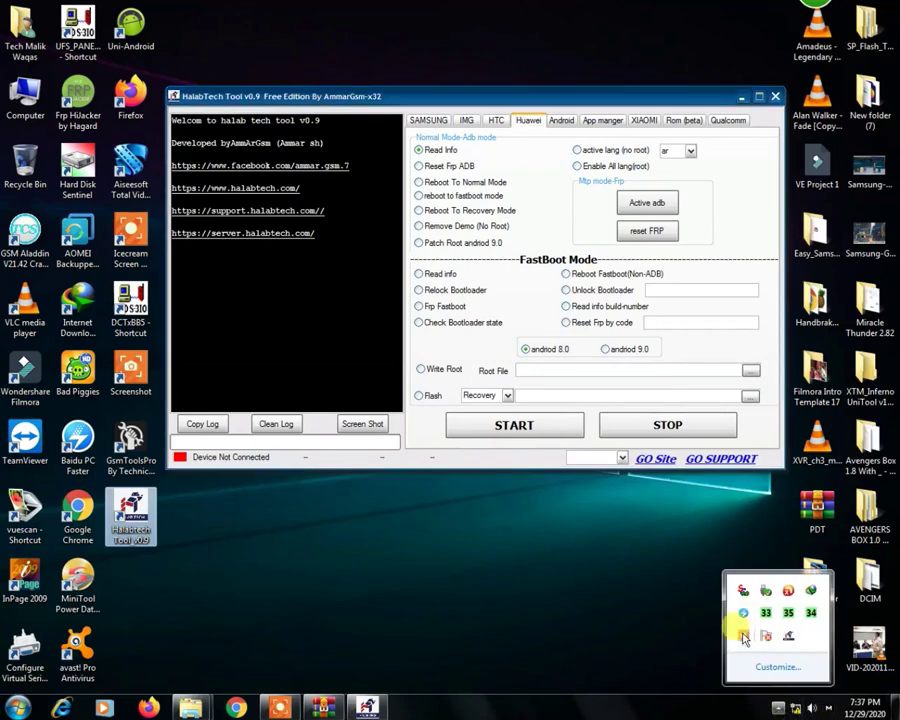